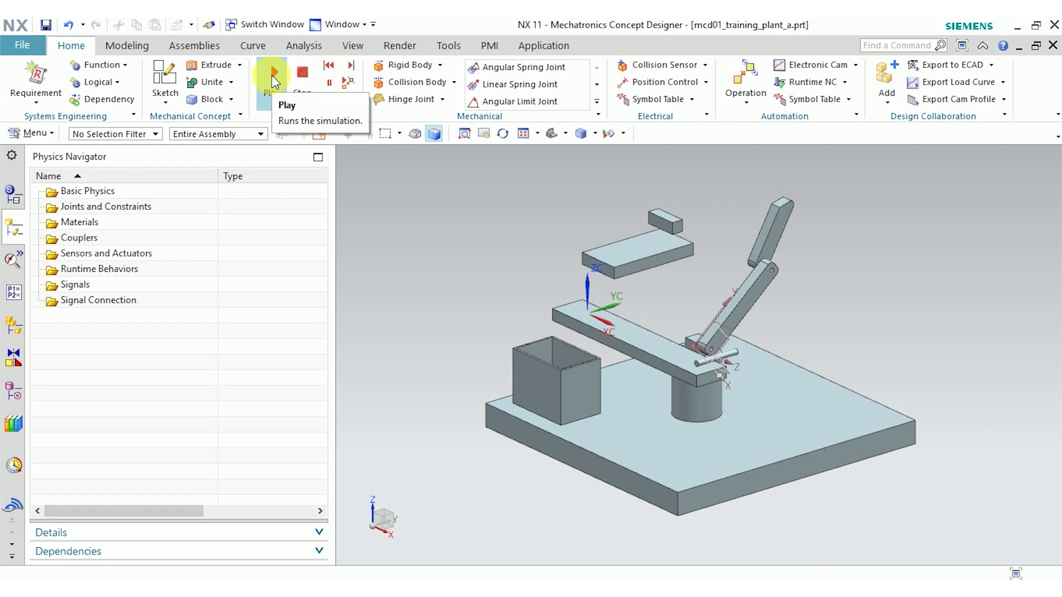
Run and stop a quick simulation, then select the floor plate as a new rigid body.
{"action": "left_click", "coordinate": [271, 75]}
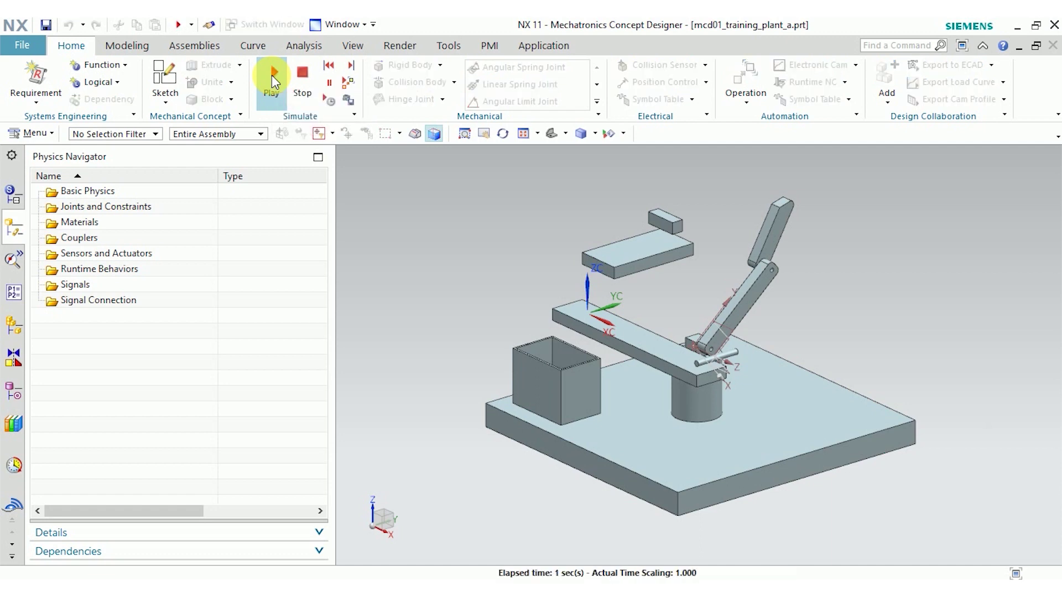
{"action": "left_click", "coordinate": [308, 74]}
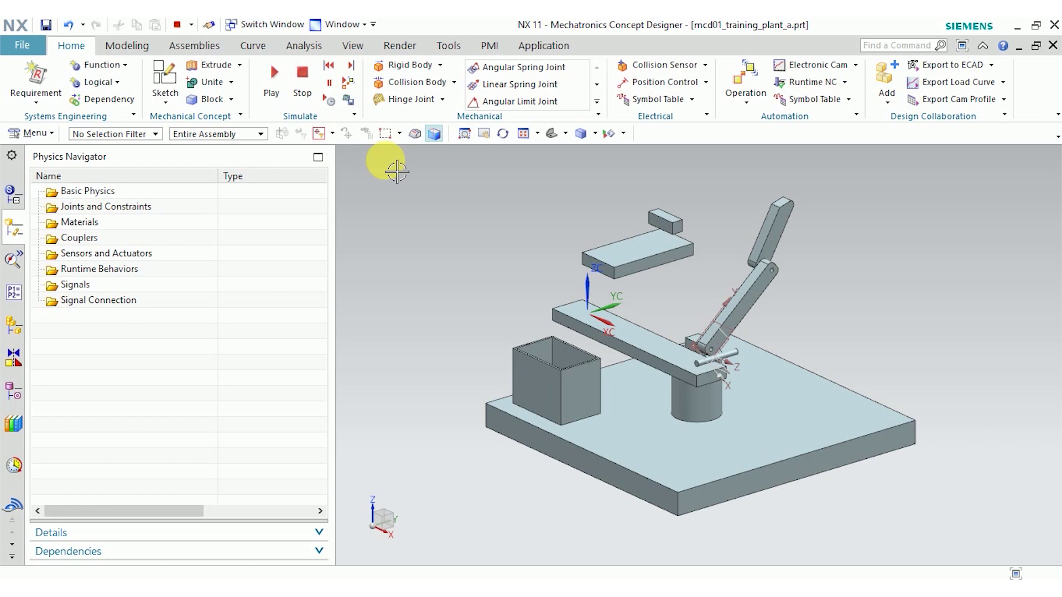
{"action": "left_click", "coordinate": [425, 66]}
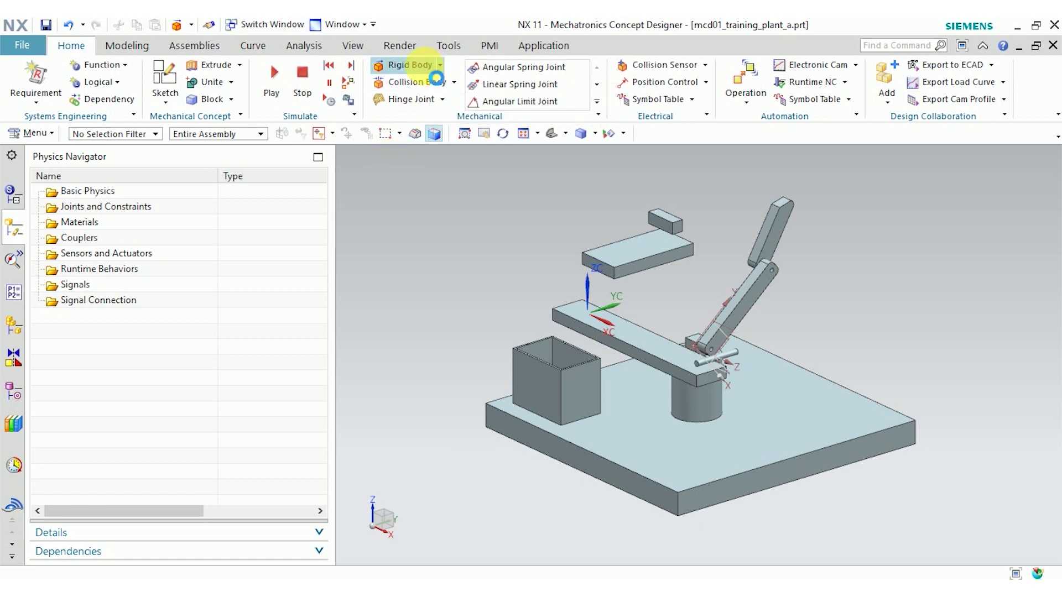
{"action": "left_click_drag", "start_coordinate": [414, 28], "coordinate": [238, 60]}
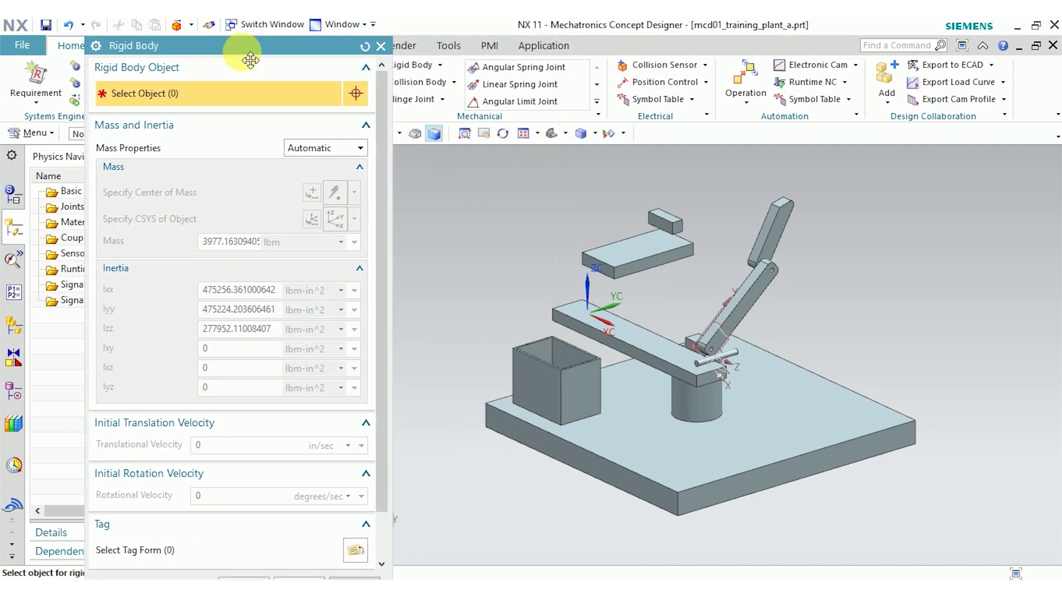
{"action": "left_click", "coordinate": [635, 464]}
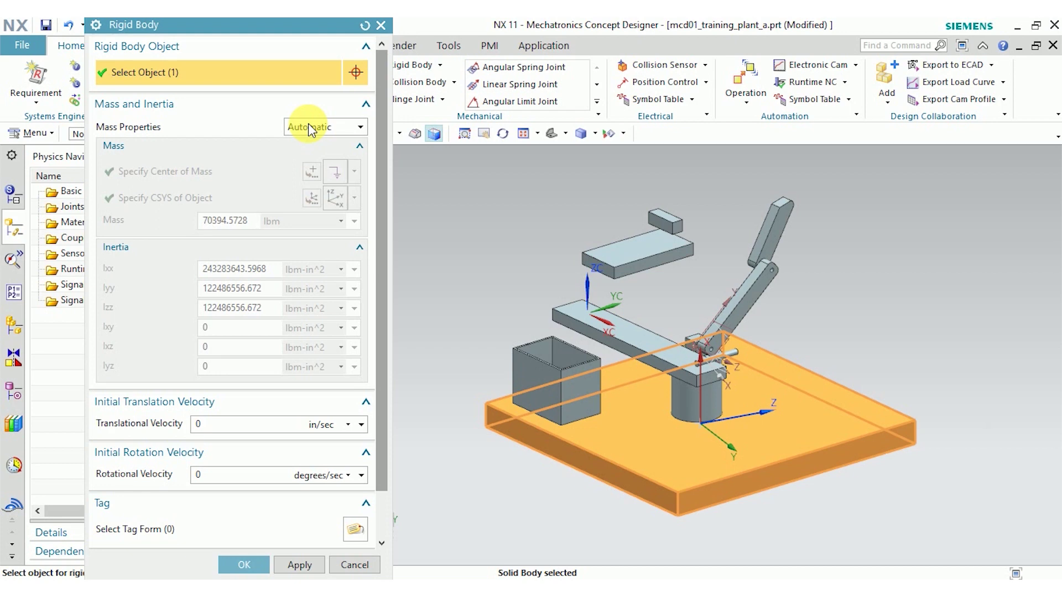
Keep mass properties on Automatic, rename the rigid body to 'floor', and create it.
{"action": "left_click", "coordinate": [308, 127]}
{"action": "left_click", "coordinate": [308, 154]}
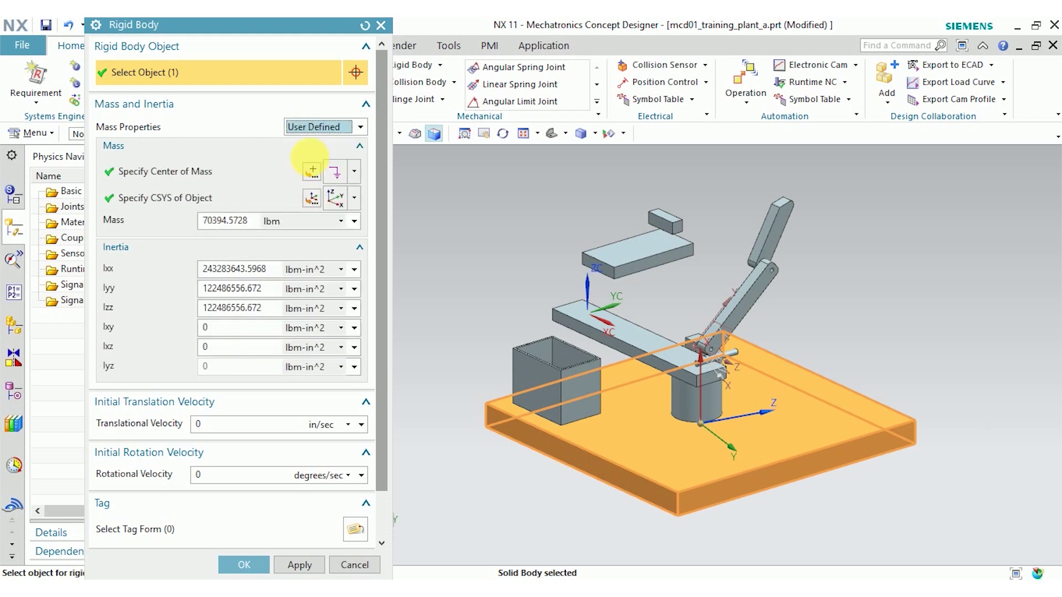
{"action": "left_click", "coordinate": [326, 126]}
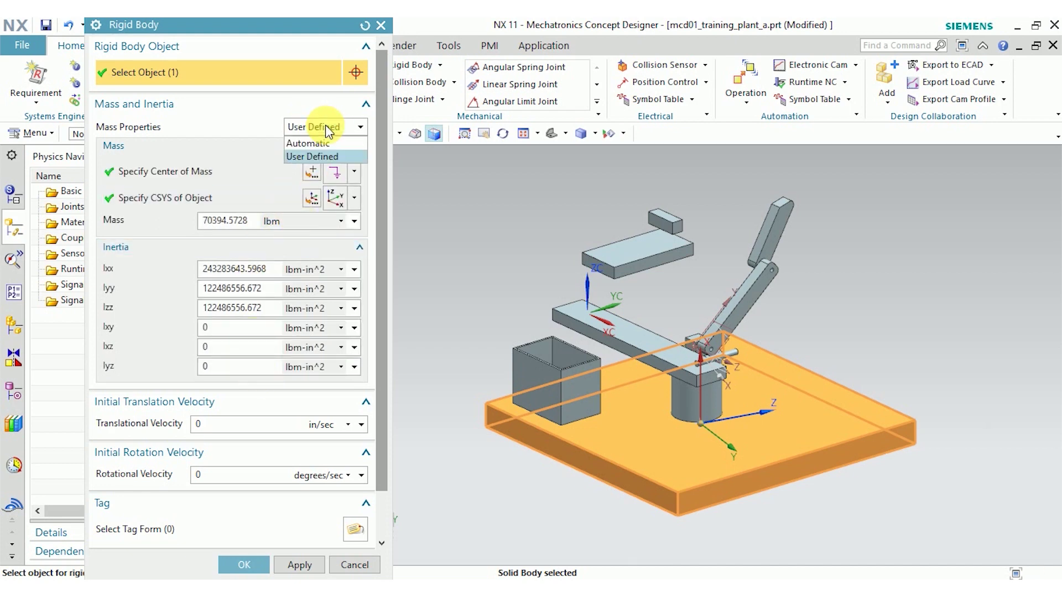
{"action": "left_click", "coordinate": [320, 143]}
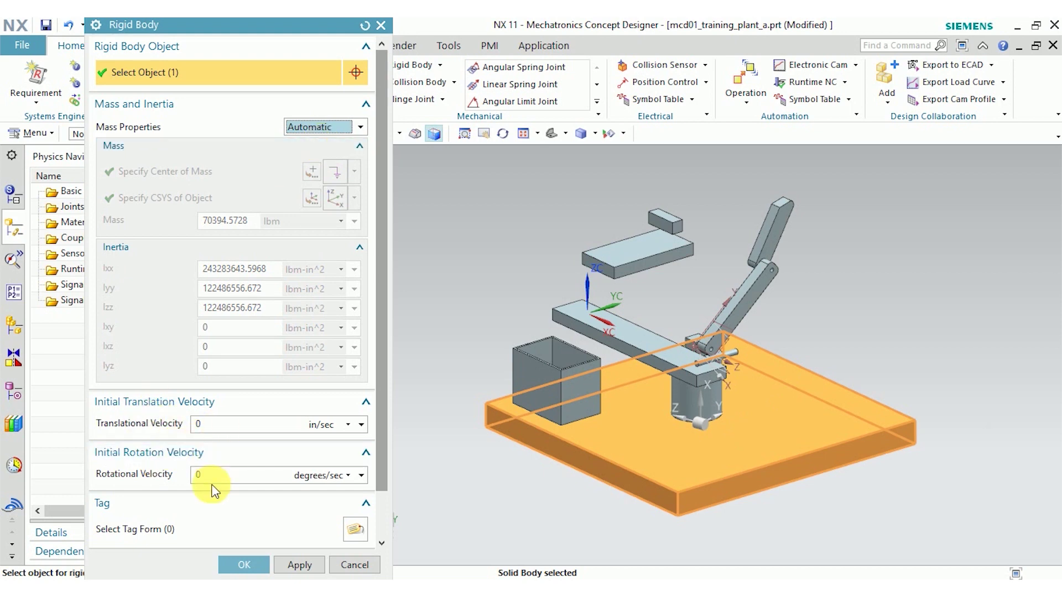
{"action": "left_click_drag", "start_coordinate": [383, 303], "coordinate": [373, 389]}
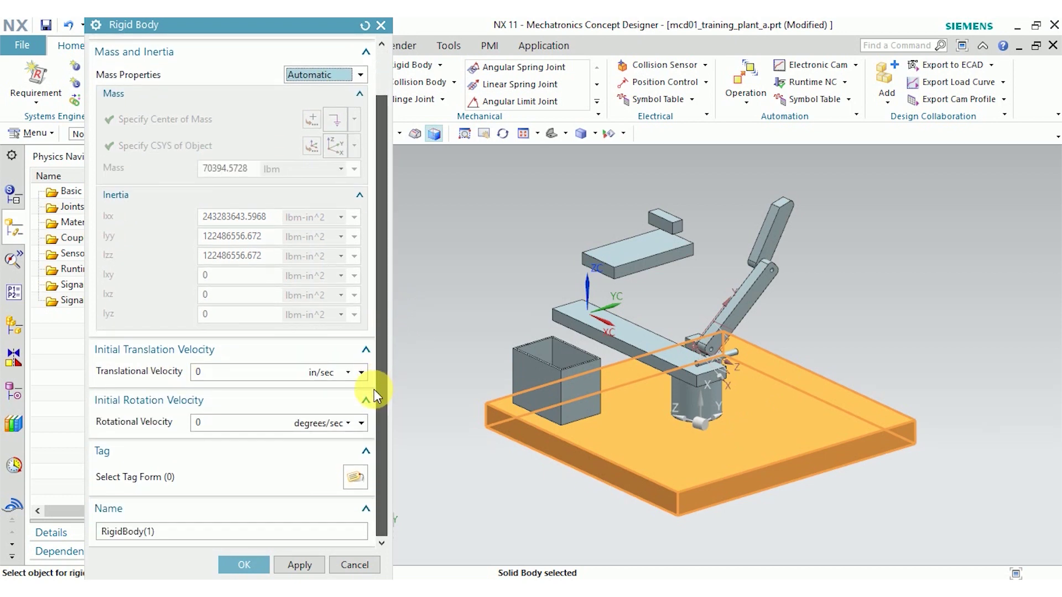
{"action": "left_click", "coordinate": [175, 532]}
{"action": "left_click_drag", "start_coordinate": [176, 532], "coordinate": [55, 555]}
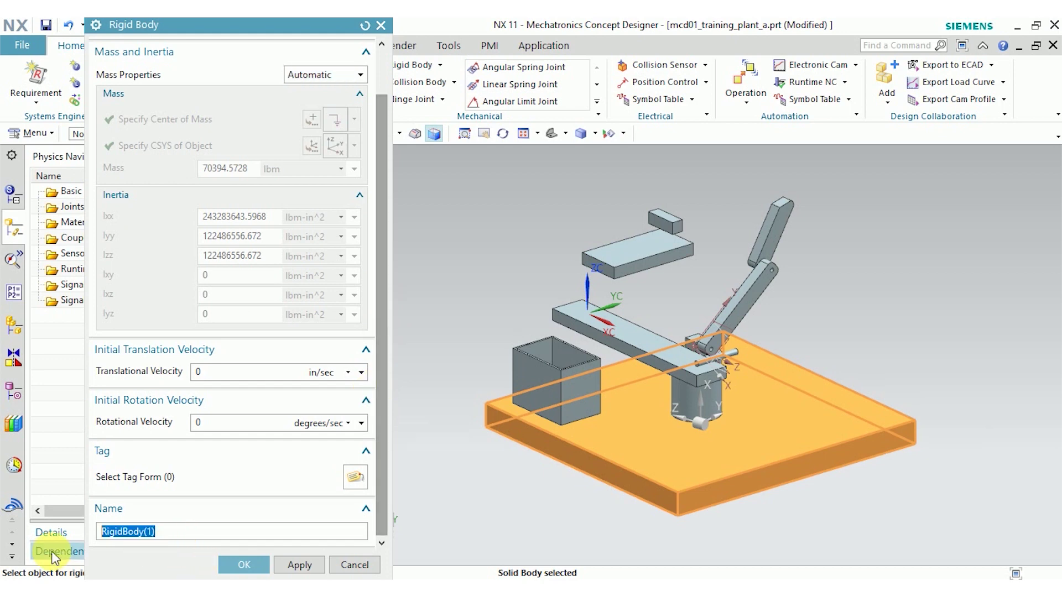
{"action": "type", "text": "floor"}
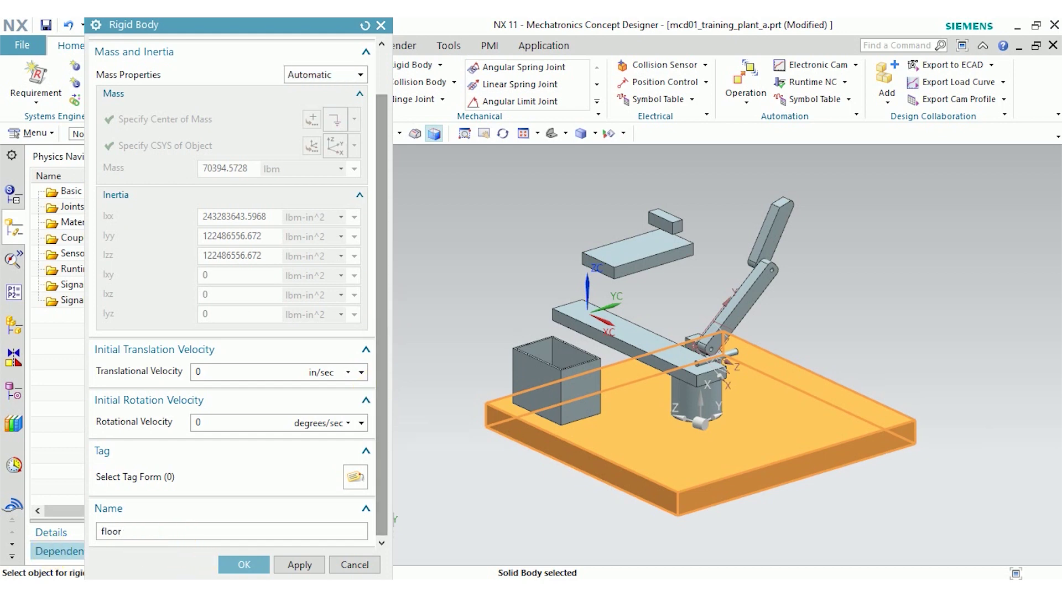
{"action": "left_click", "coordinate": [242, 563]}
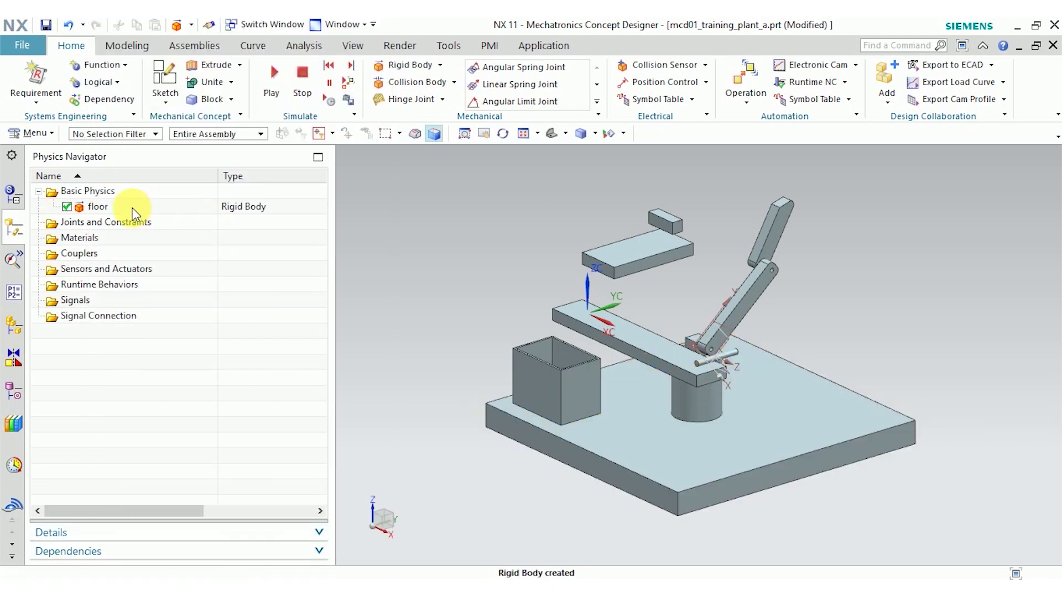
Select the floor rigid body, then play and stop the simulation to watch it drop.
{"action": "left_click", "coordinate": [119, 209]}
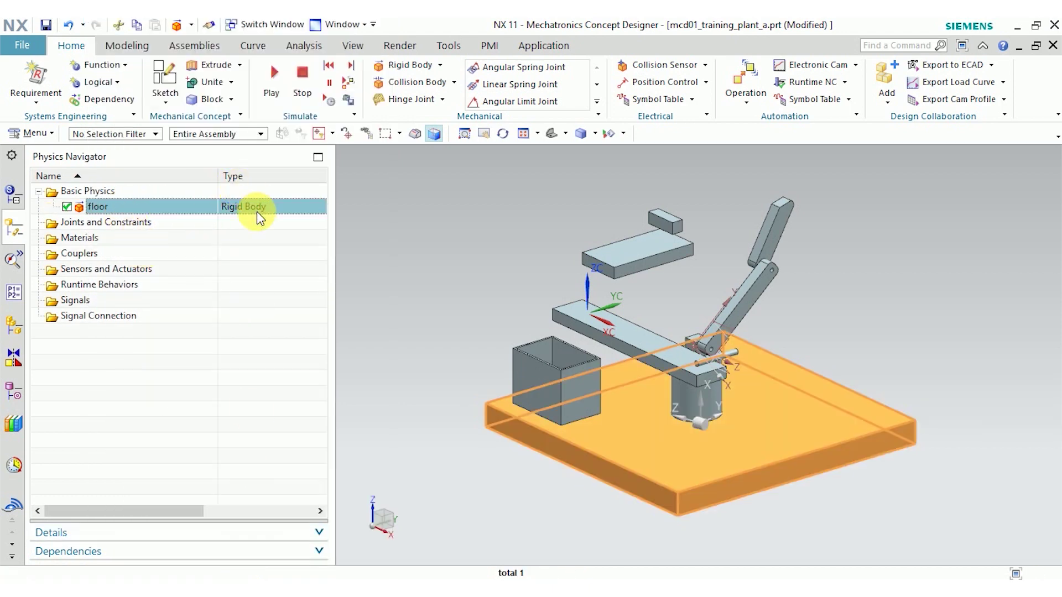
{"action": "left_click", "coordinate": [274, 82]}
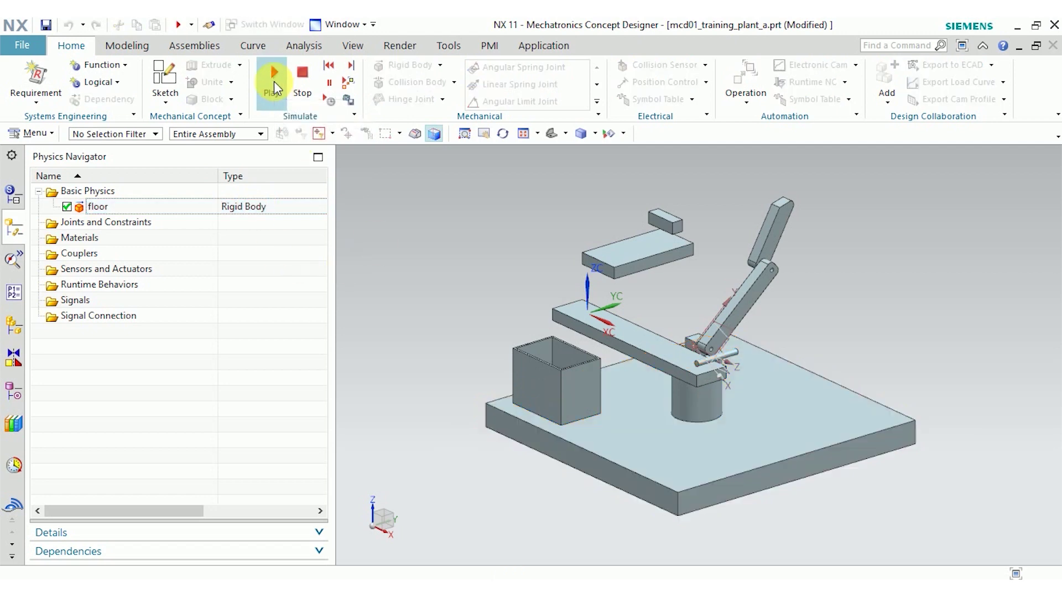
{"action": "left_click", "coordinate": [305, 82]}
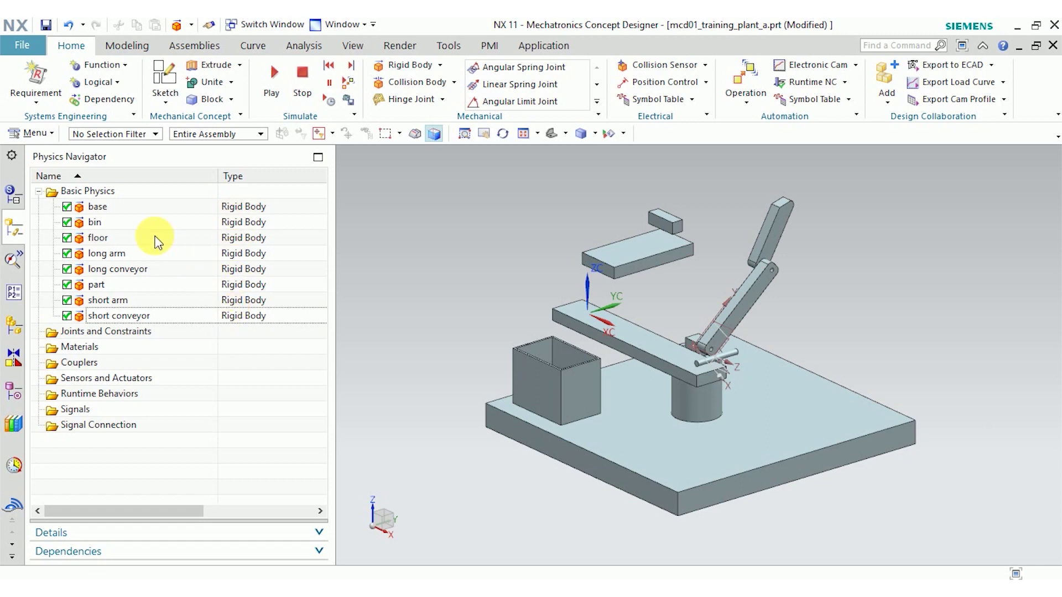
{"action": "left_click", "coordinate": [119, 207]}
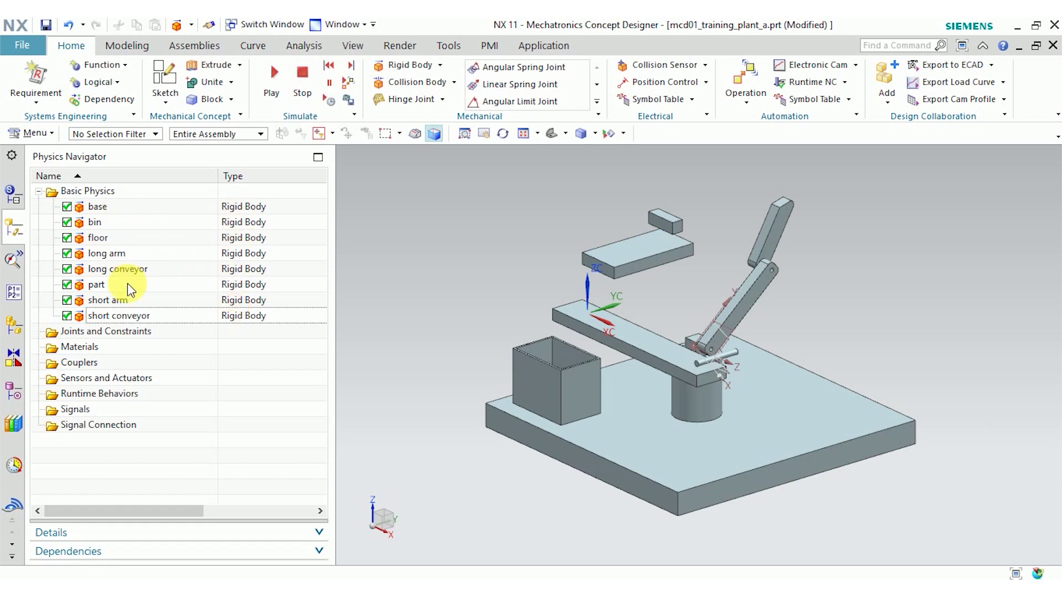
{"action": "left_click", "coordinate": [131, 318], "text": "shift"}
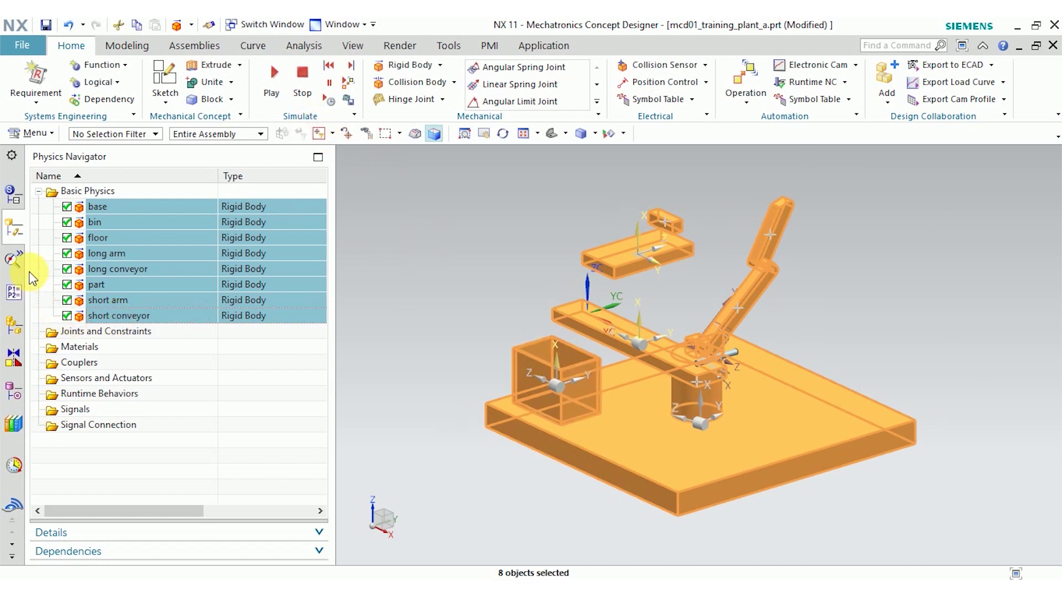
{"action": "left_click", "coordinate": [147, 454]}
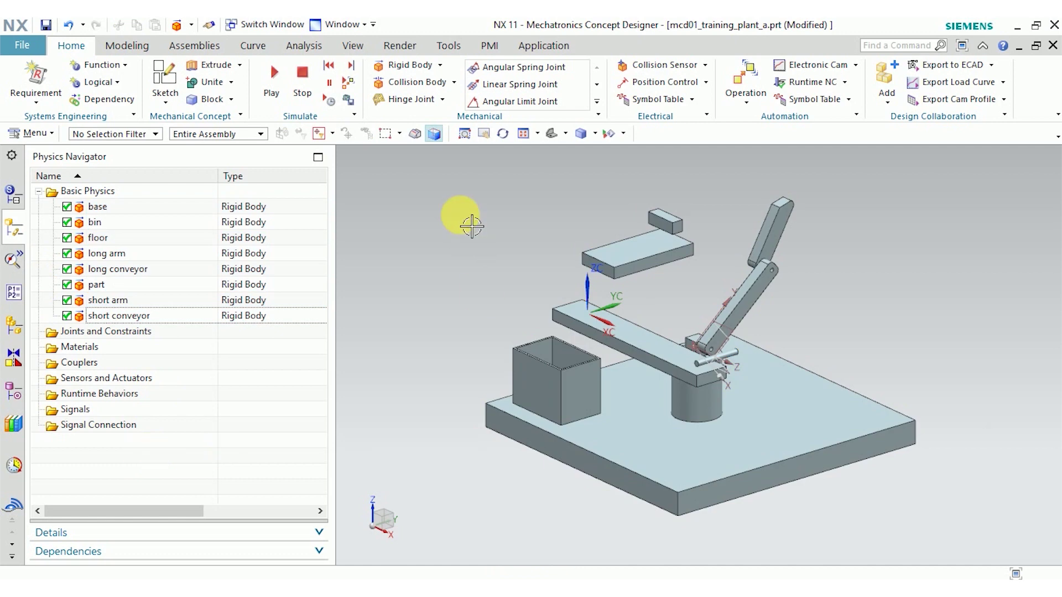
{"action": "left_click", "coordinate": [271, 77]}
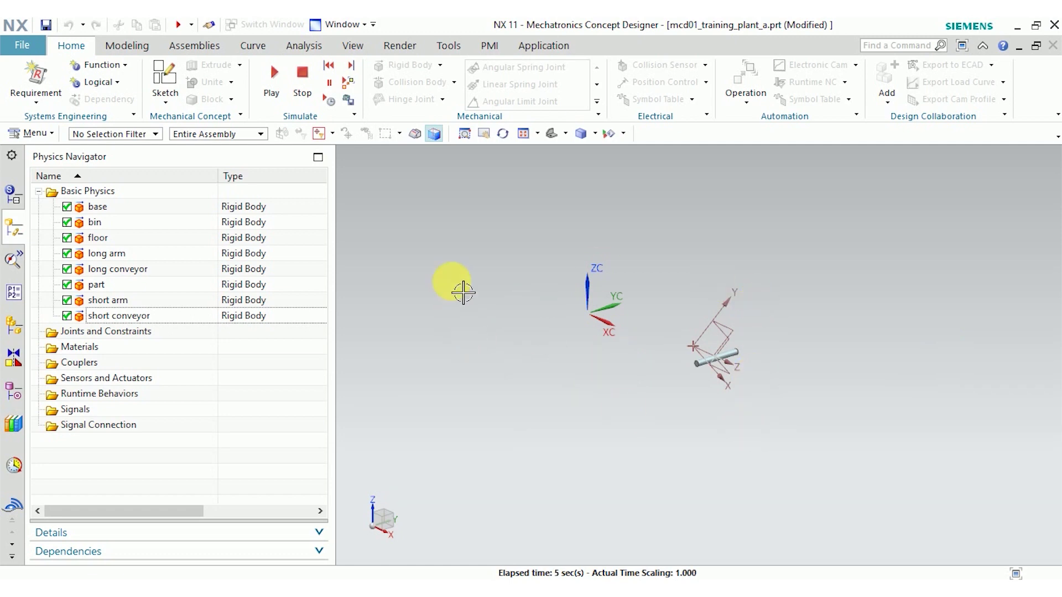
{"action": "left_click", "coordinate": [302, 80]}
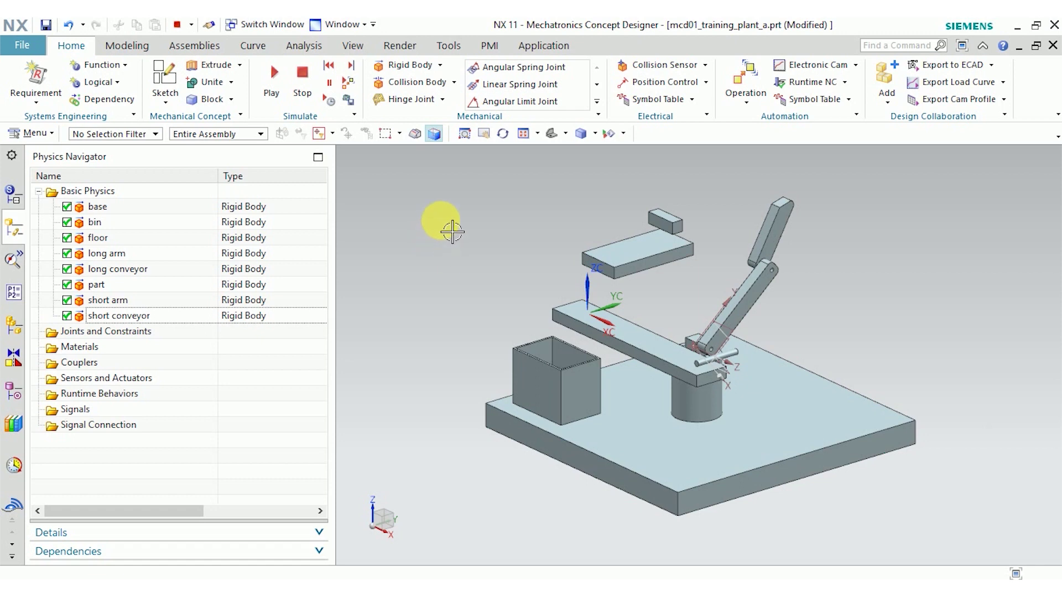
Show the joint type options under the Hinge Joint dropdown.
{"action": "left_click", "coordinate": [443, 100]}
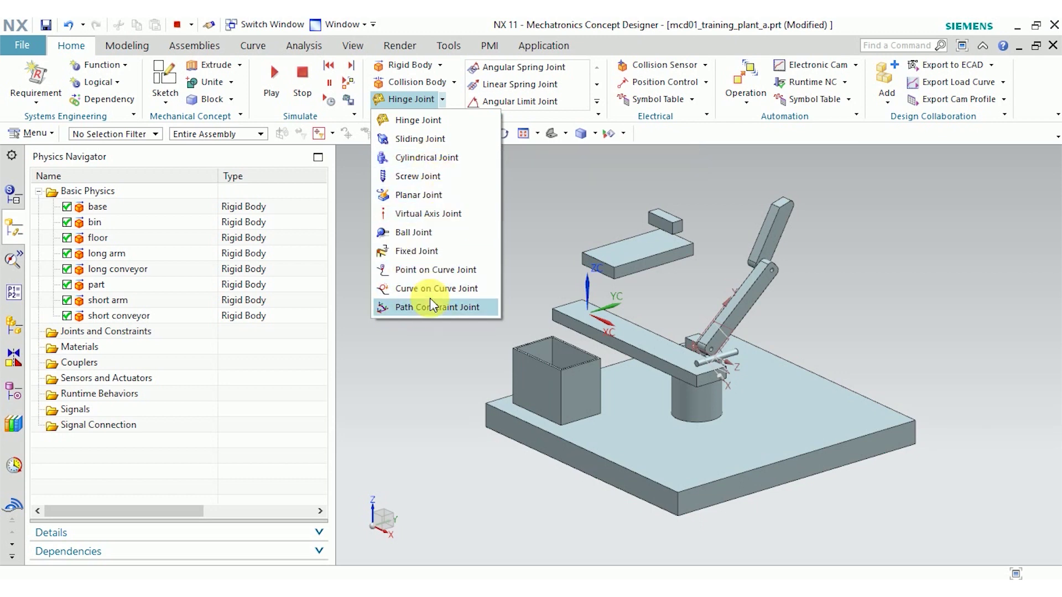
Fix the floor with floor_FixedJoint(1) and test it in a quick simulation run.
{"action": "left_click", "coordinate": [426, 251]}
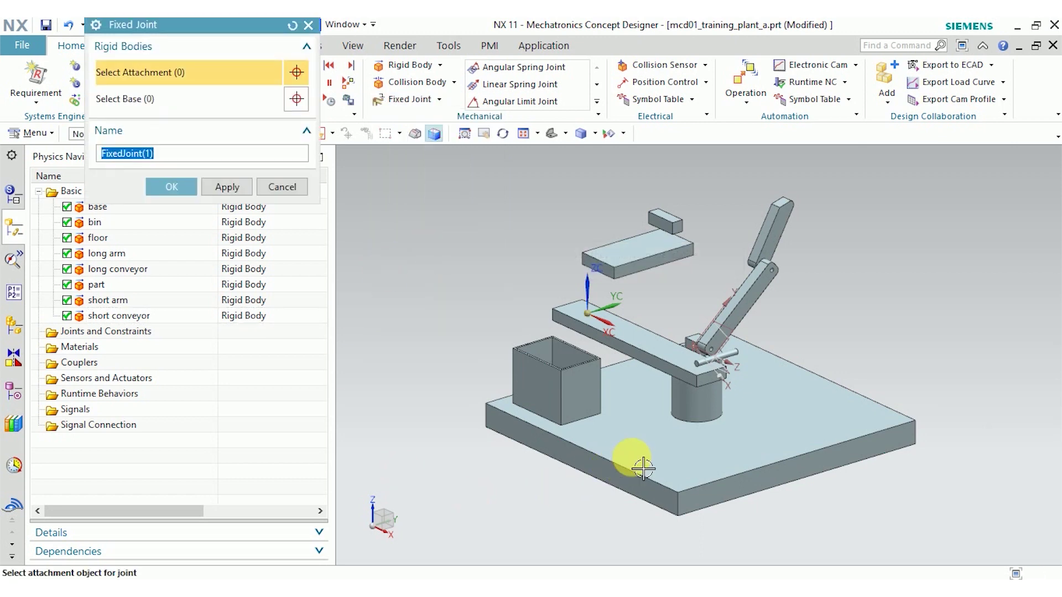
{"action": "left_click", "coordinate": [674, 460]}
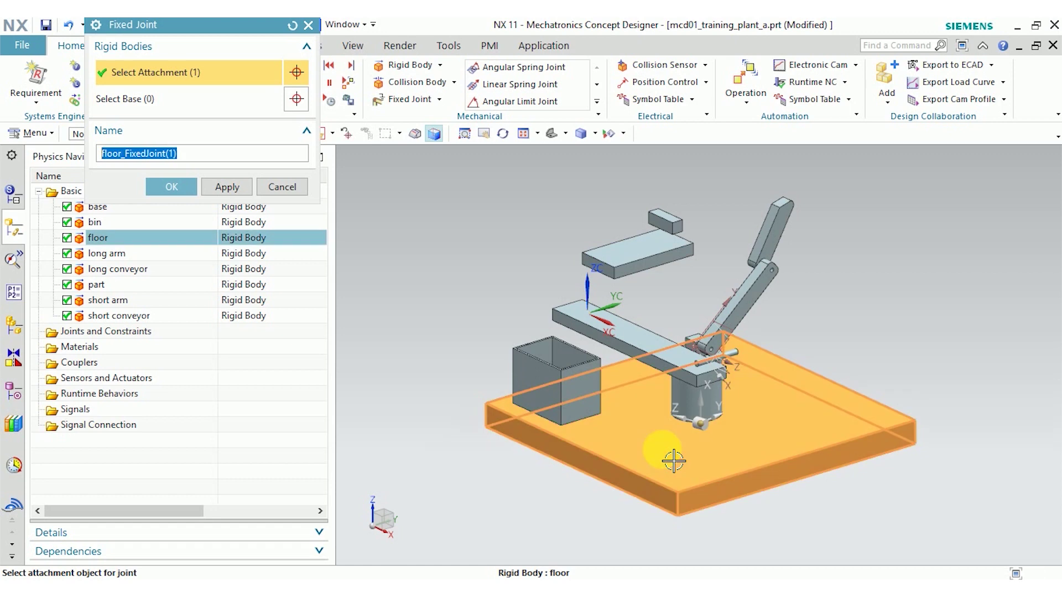
{"action": "left_click", "coordinate": [173, 189]}
{"action": "left_click", "coordinate": [275, 98]}
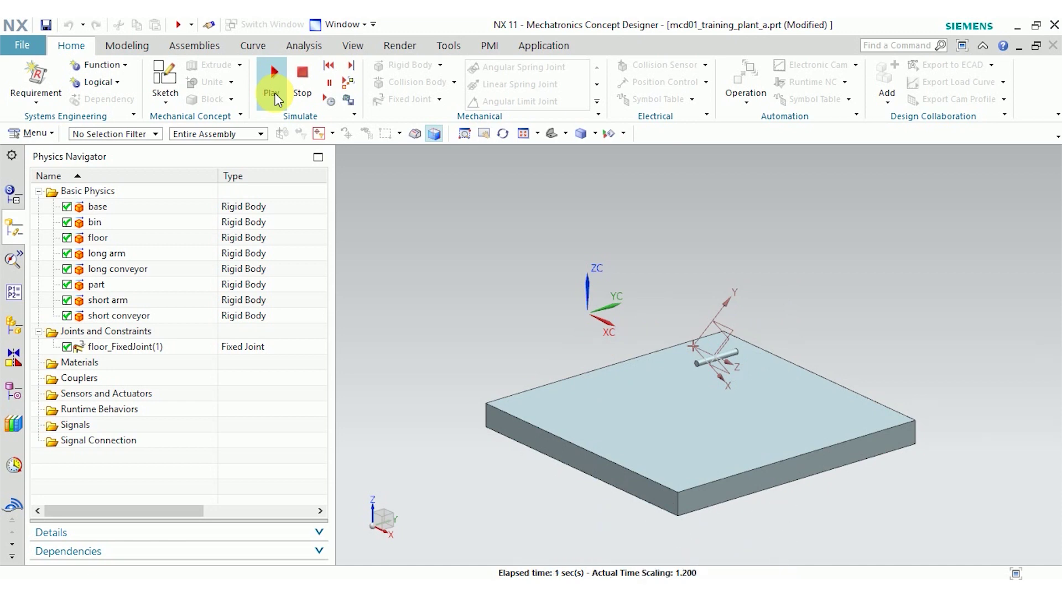
{"action": "left_click", "coordinate": [303, 76]}
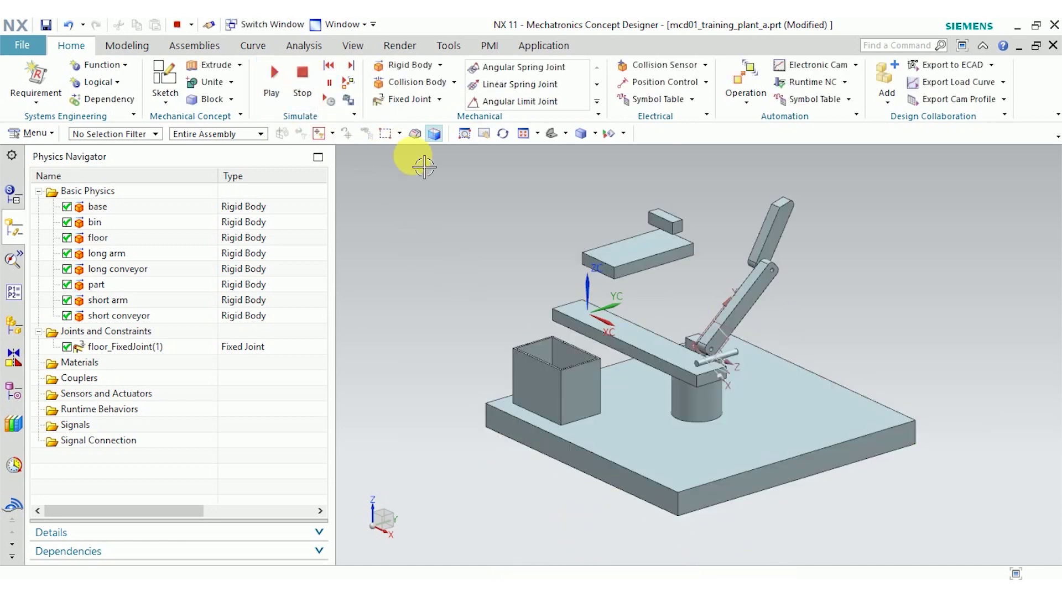
Create separate fixed joints for the short conveyor and the long conveyor.
{"action": "left_click", "coordinate": [406, 101]}
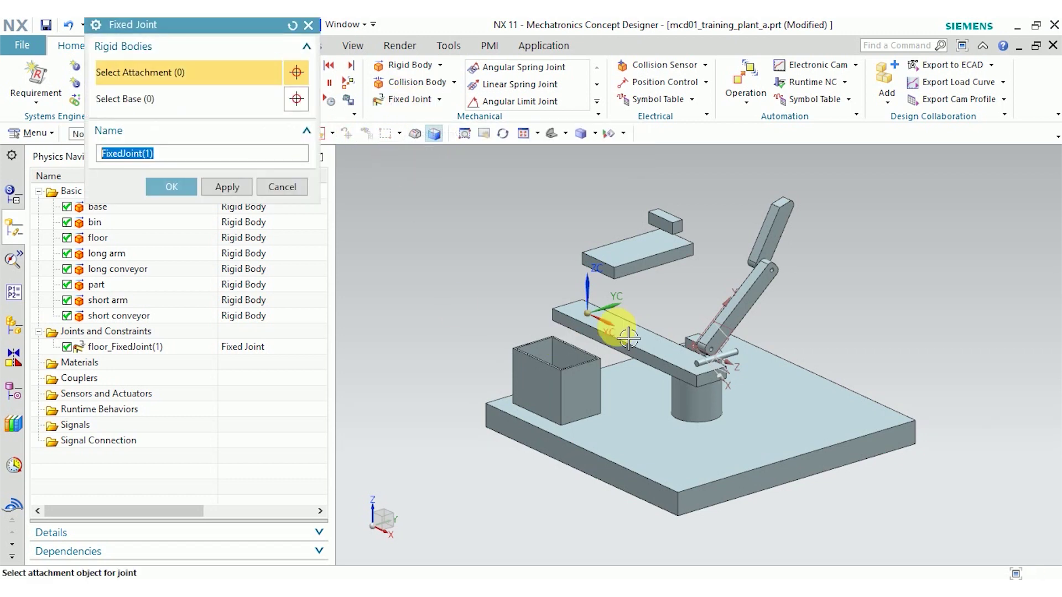
{"action": "left_click", "coordinate": [648, 251]}
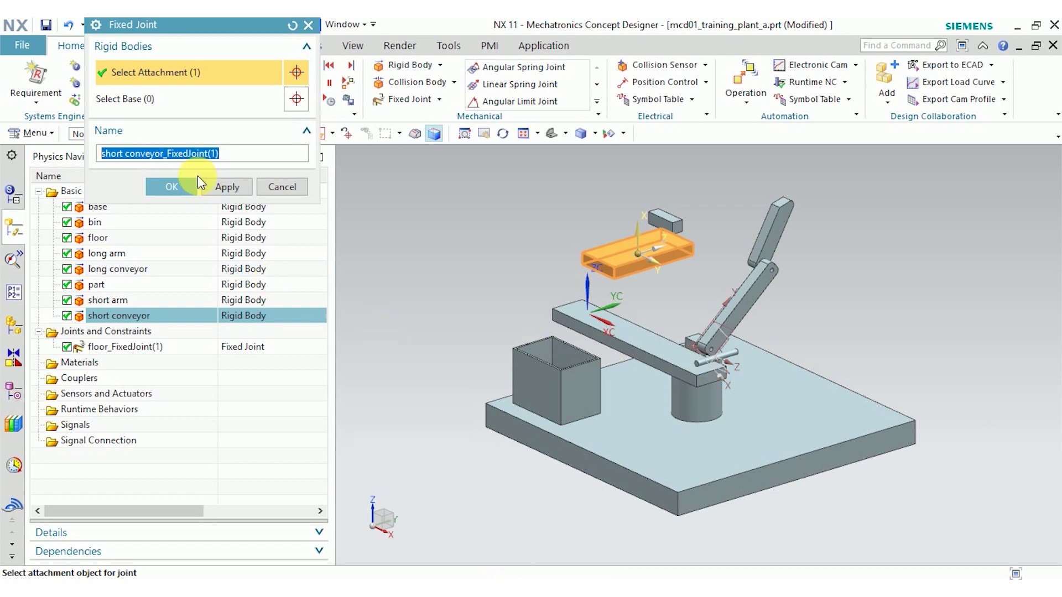
{"action": "left_click", "coordinate": [217, 185]}
{"action": "left_click", "coordinate": [636, 340]}
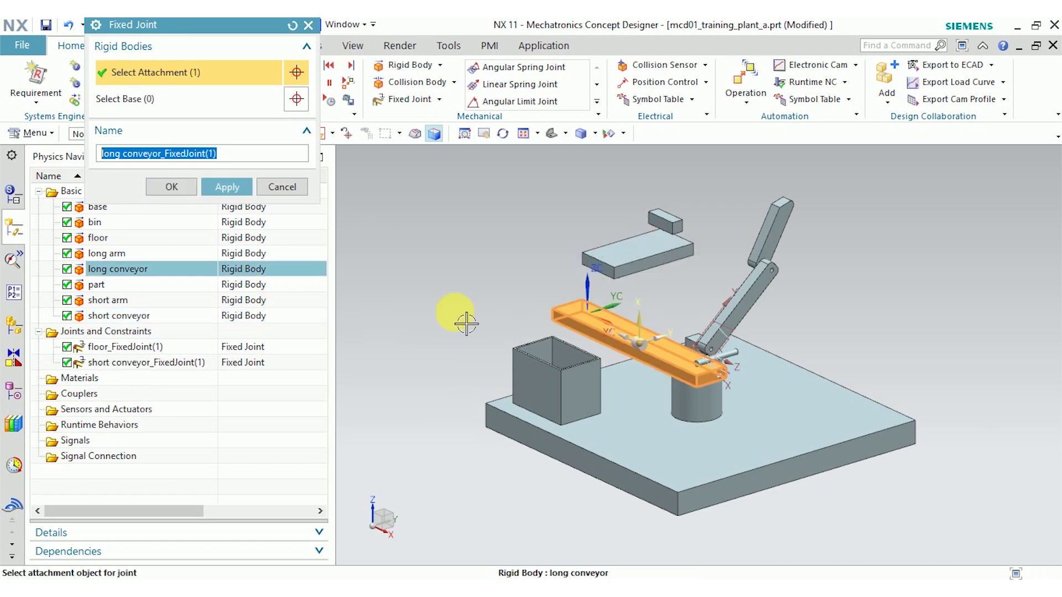
{"action": "left_click", "coordinate": [213, 188]}
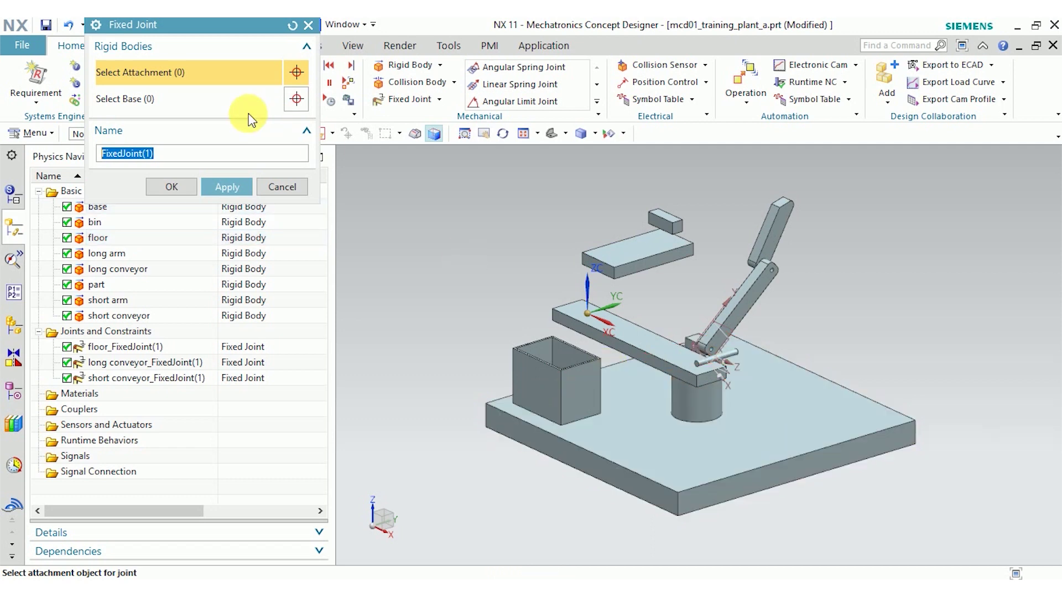
Fix the base cylinder to the floor with a base-to-floor fixed joint.
{"action": "left_click", "coordinate": [705, 422]}
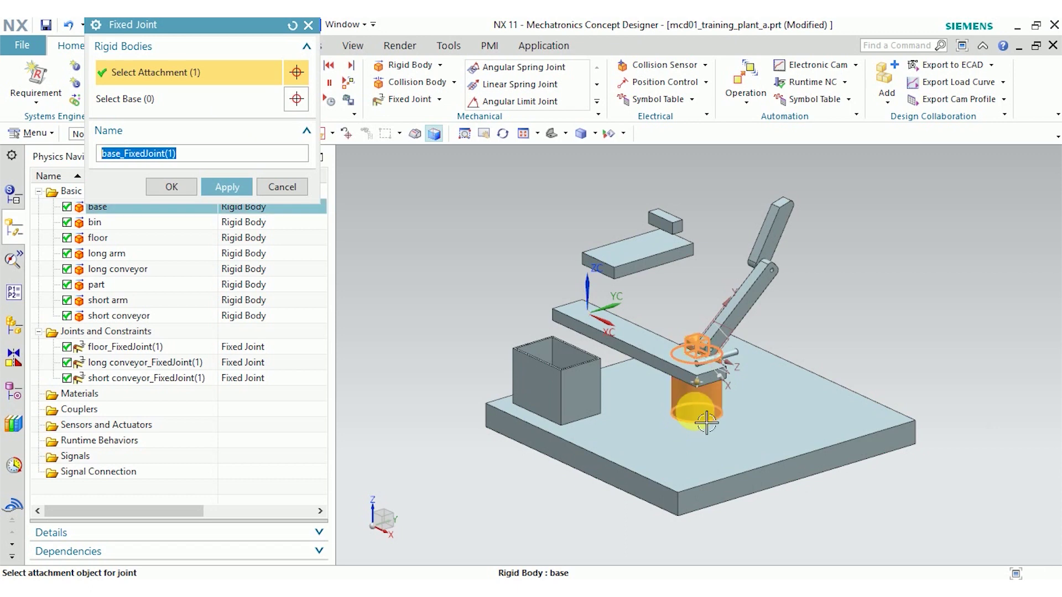
{"action": "left_click", "coordinate": [170, 101]}
{"action": "left_click", "coordinate": [675, 430]}
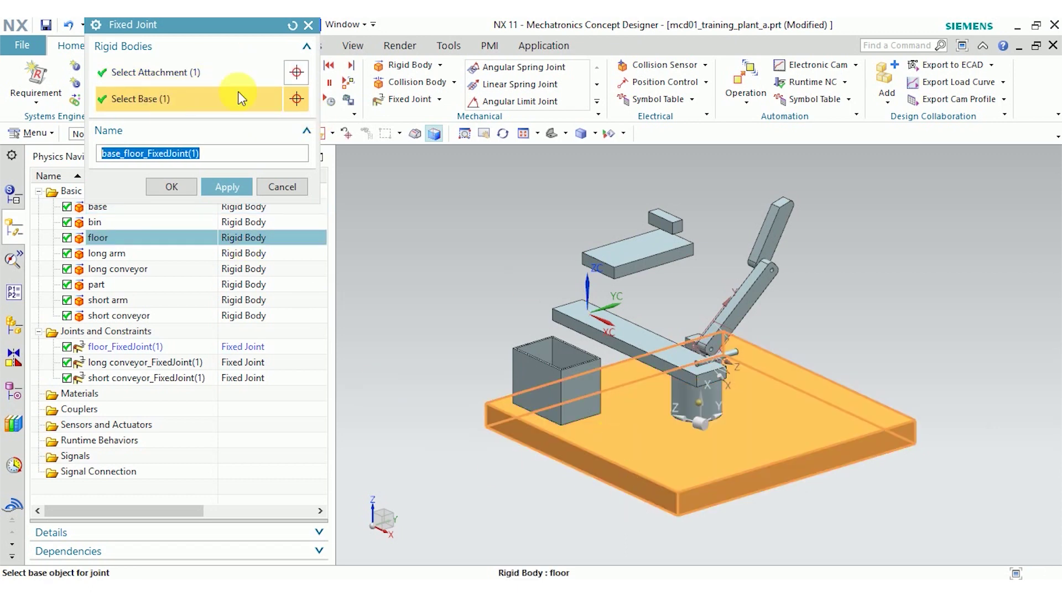
{"action": "left_click", "coordinate": [176, 188]}
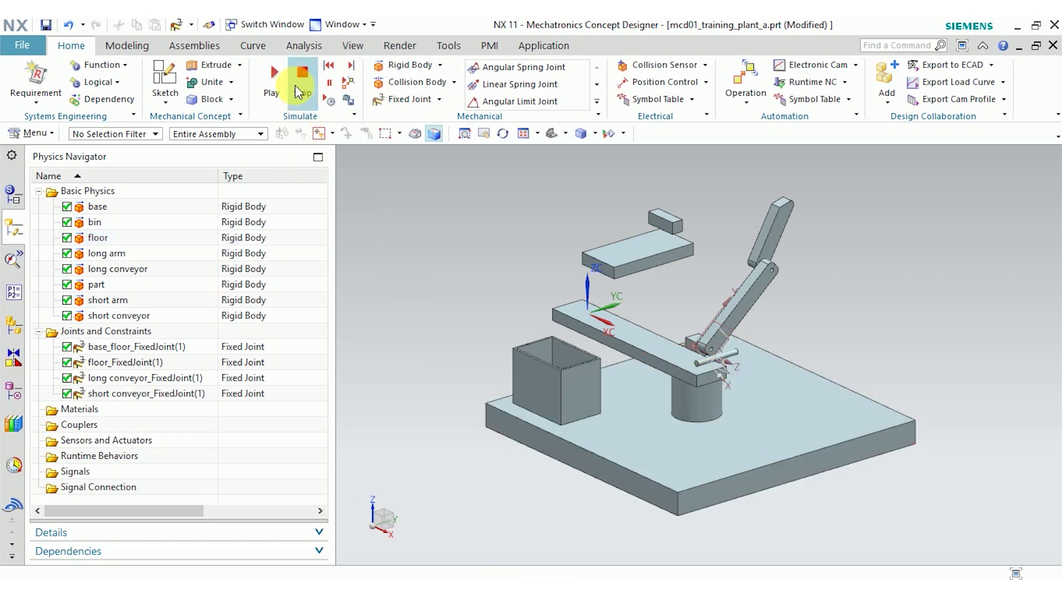
Play the simulation to check the fixed joints, then stop it to reset.
{"action": "left_click", "coordinate": [266, 74]}
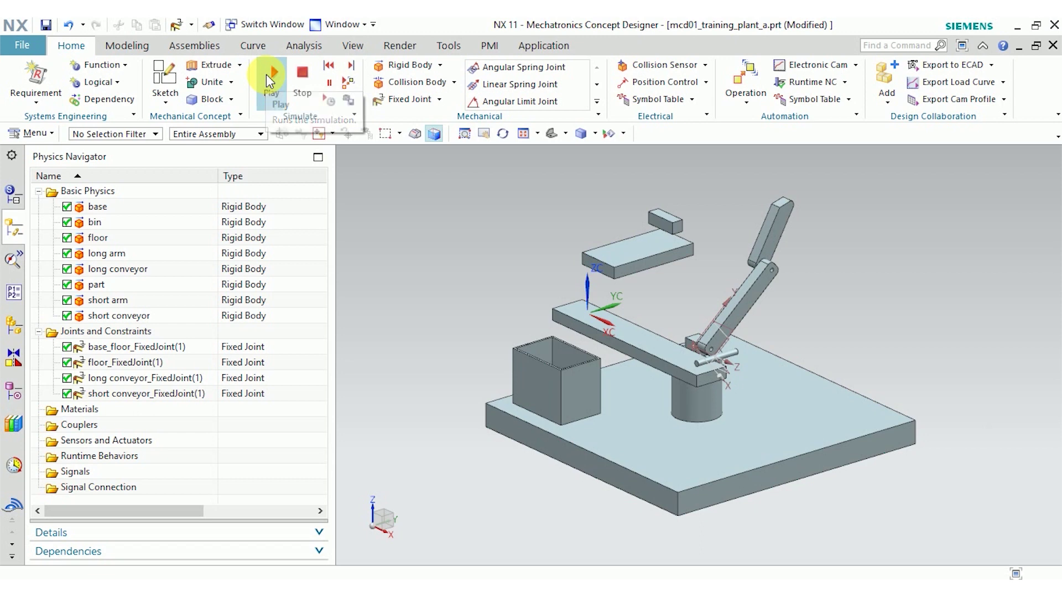
{"action": "left_click", "coordinate": [308, 79]}
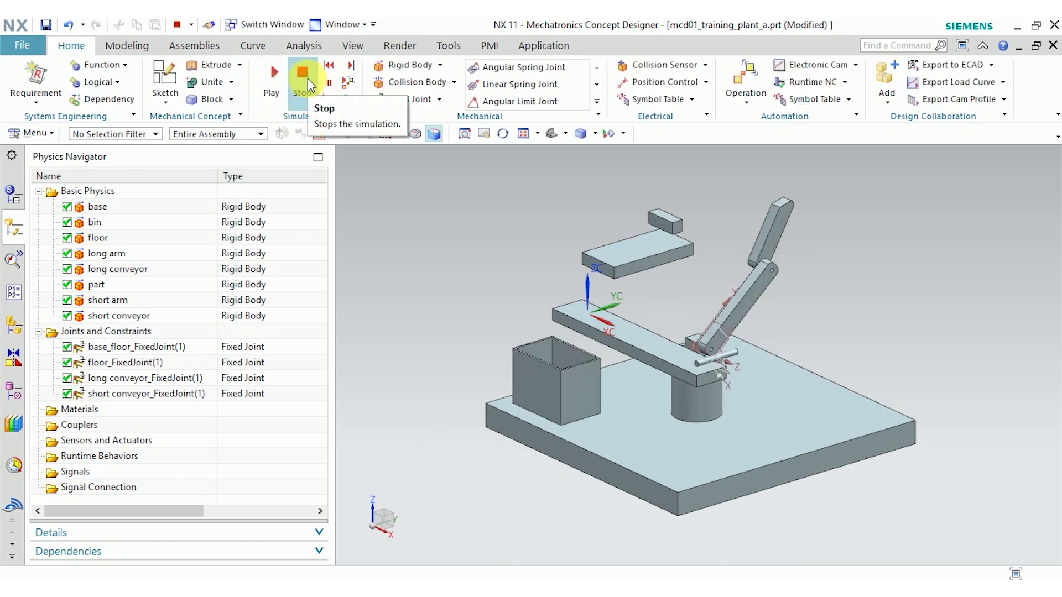
{"action": "left_click", "coordinate": [440, 104]}
Start a hinge joint with the long arm attached and the base block as base.
{"action": "left_click", "coordinate": [431, 118]}
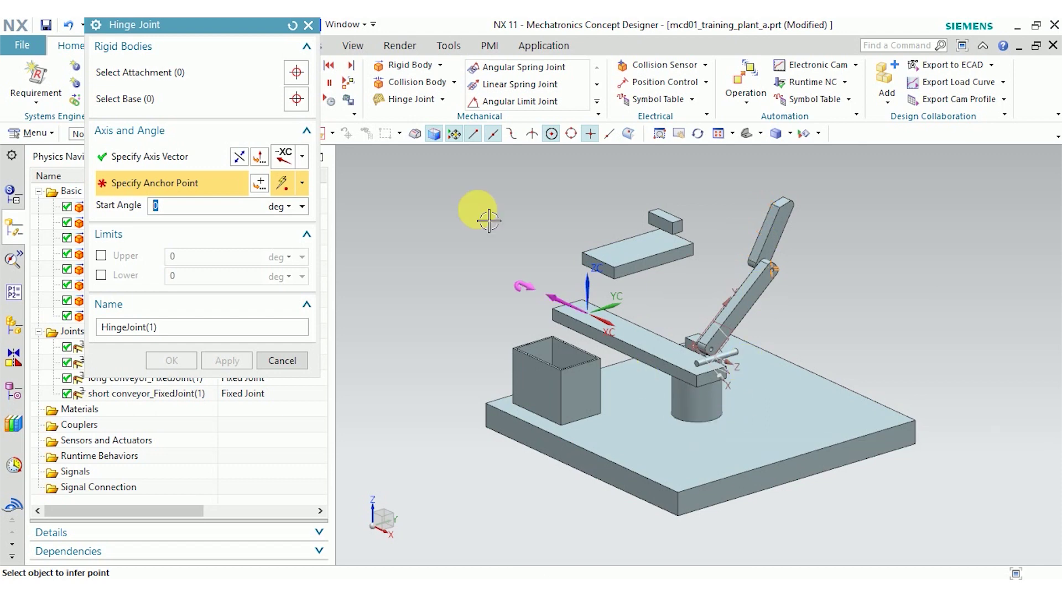
{"action": "left_click", "coordinate": [195, 78]}
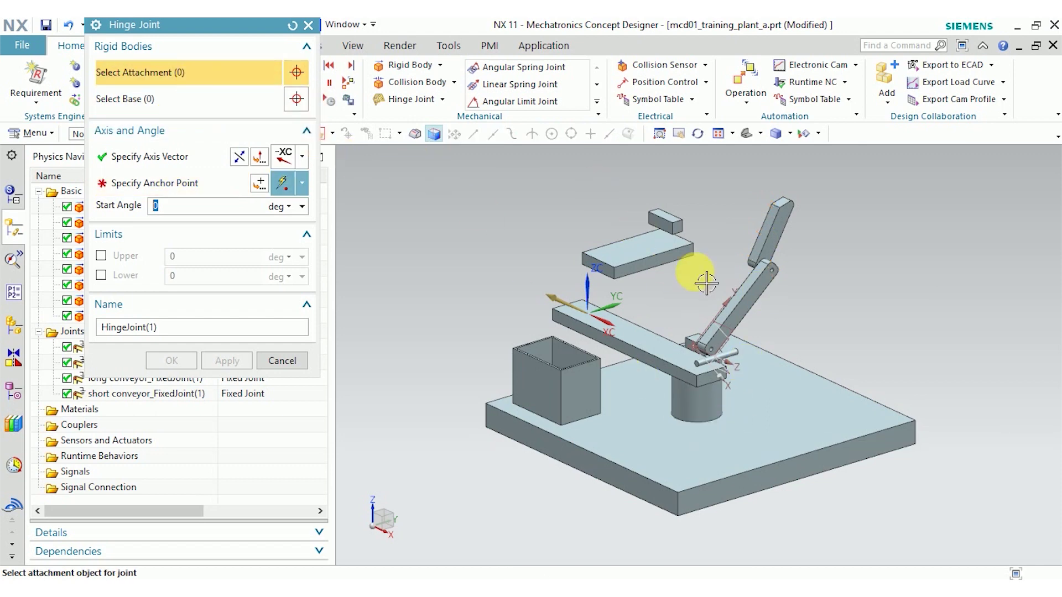
{"action": "scroll", "coordinate": [758, 308], "scroll_direction": "up", "scroll_amount": 5}
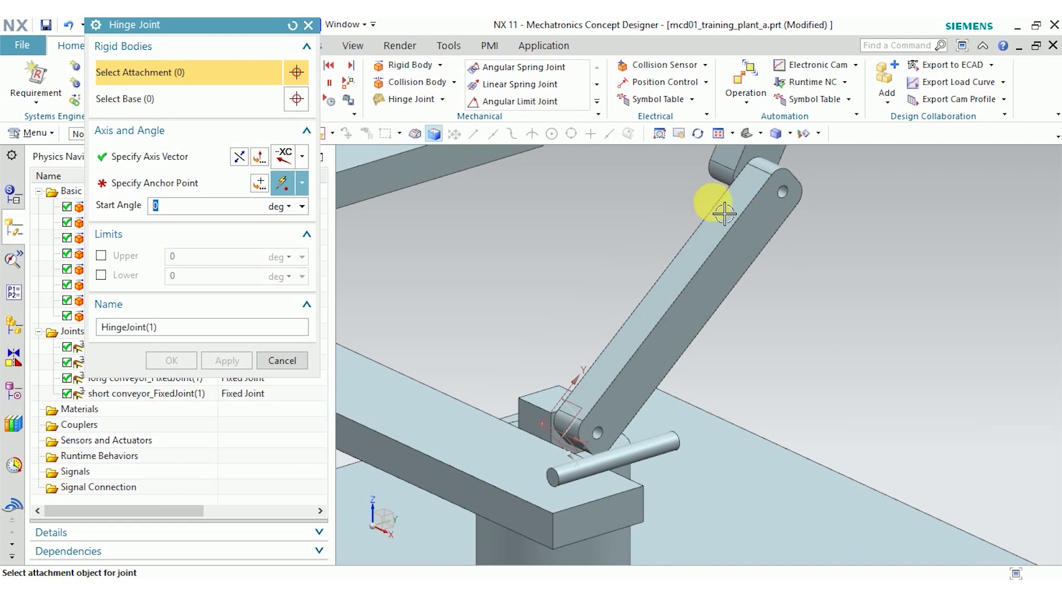
{"action": "left_click", "coordinate": [728, 248]}
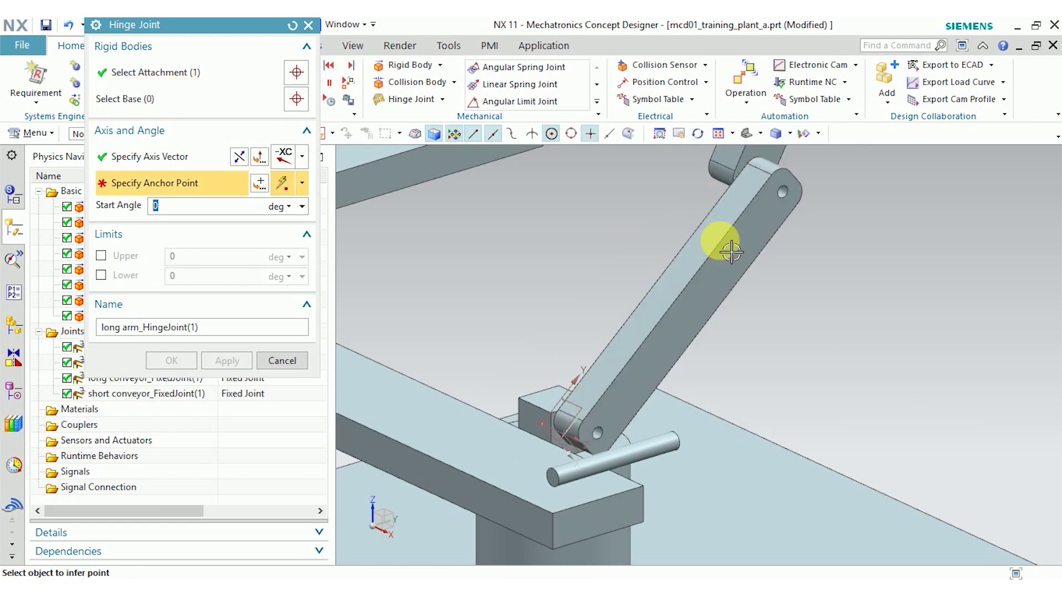
{"action": "left_click", "coordinate": [119, 98]}
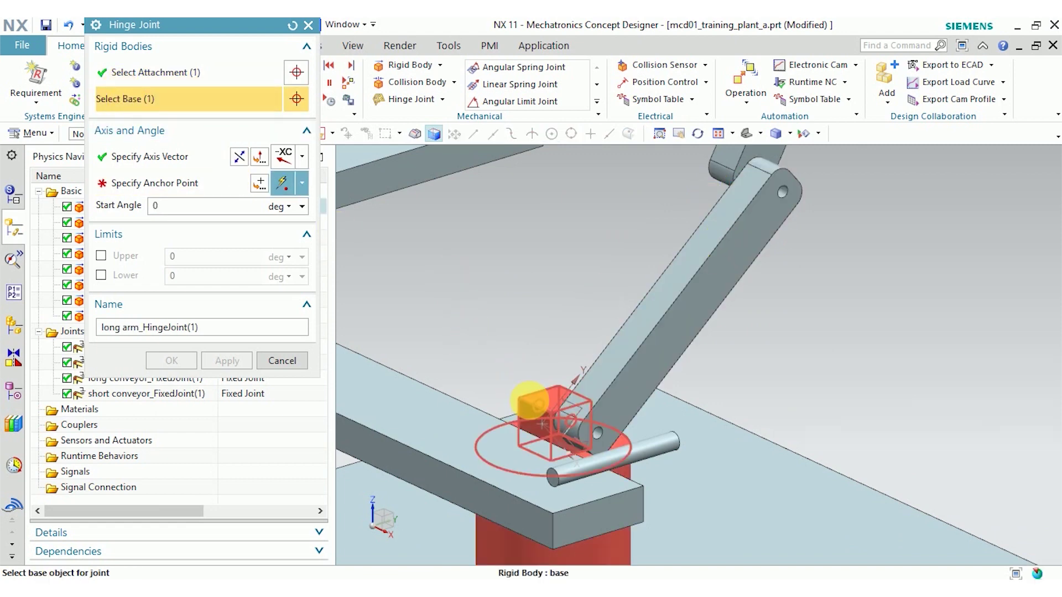
{"action": "left_click", "coordinate": [539, 411]}
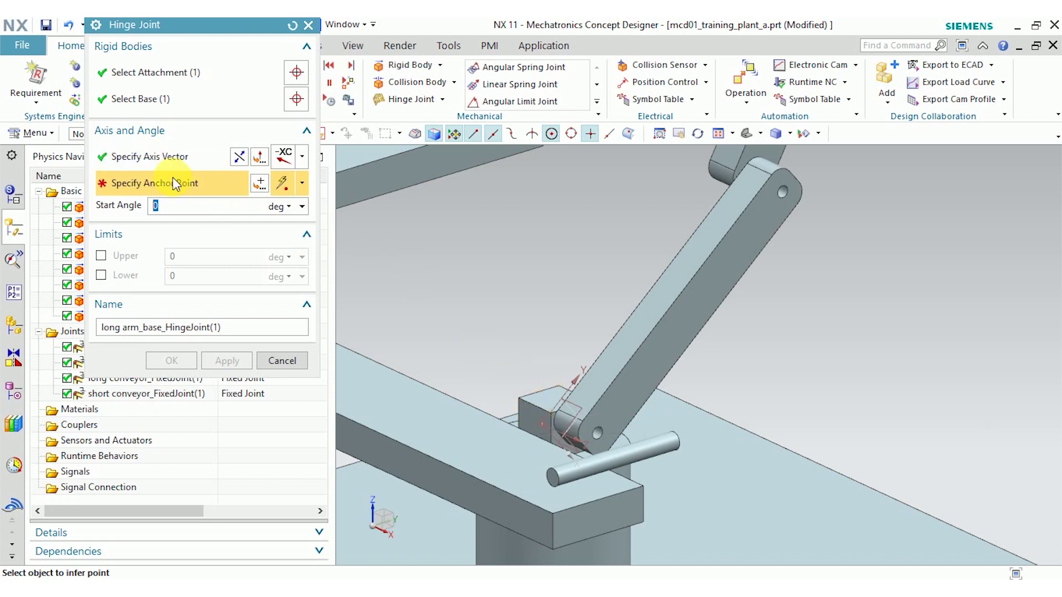
Set the hinge axis to XC, anchor it at the pin hole centre, and create it.
{"action": "left_click", "coordinate": [172, 161]}
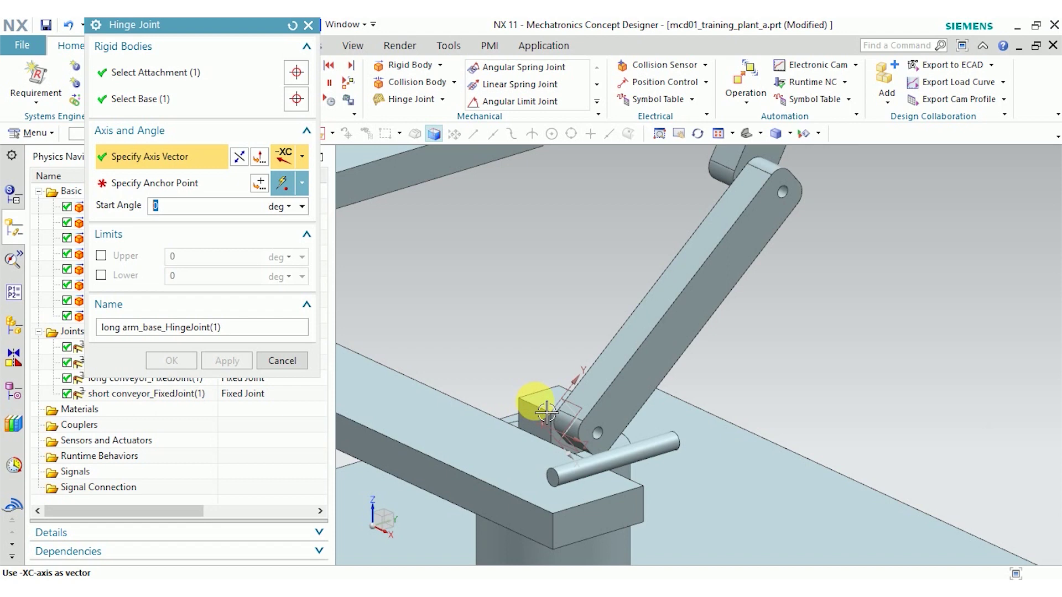
{"action": "left_click", "coordinate": [302, 156]}
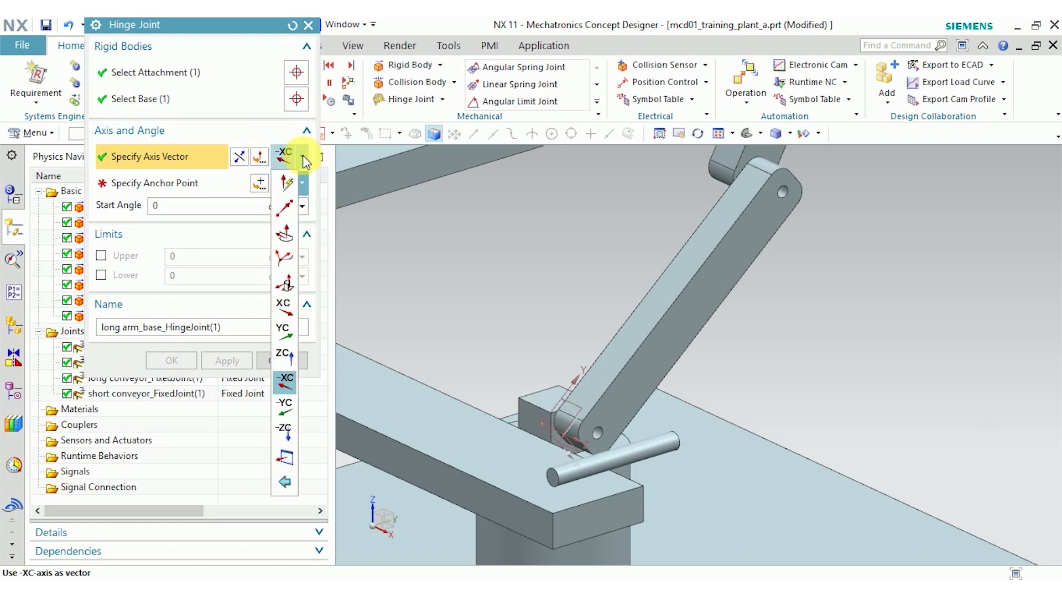
{"action": "left_click", "coordinate": [282, 307]}
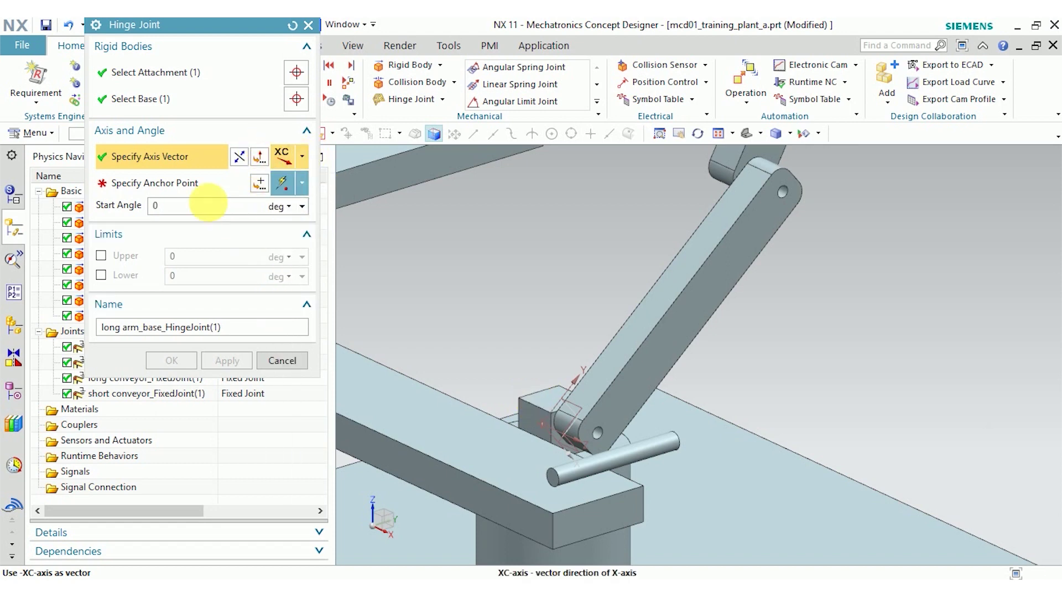
{"action": "left_click", "coordinate": [175, 191]}
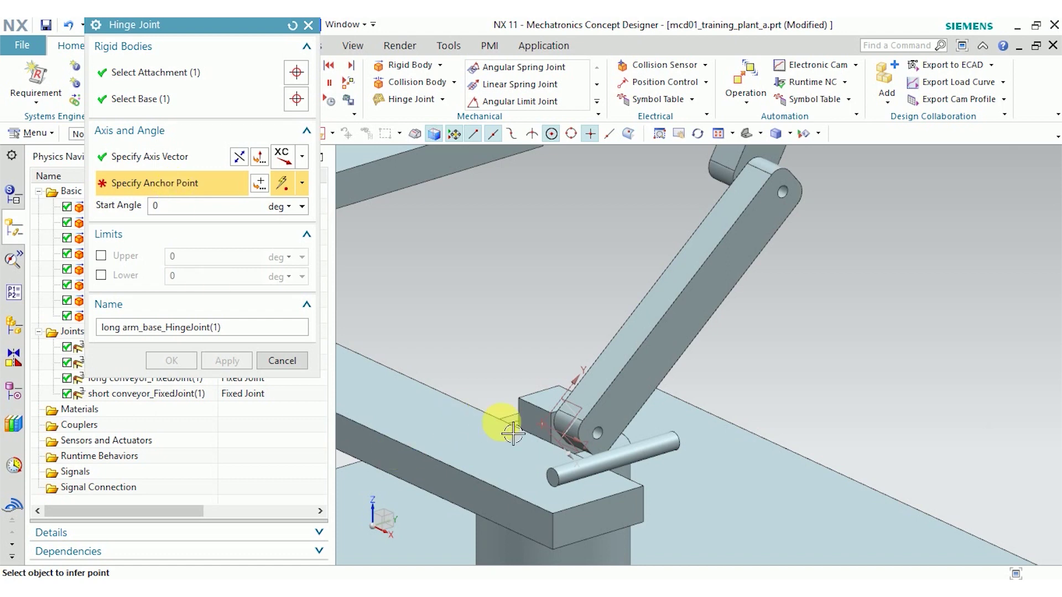
{"action": "scroll", "coordinate": [616, 439], "scroll_direction": "up", "scroll_amount": 5}
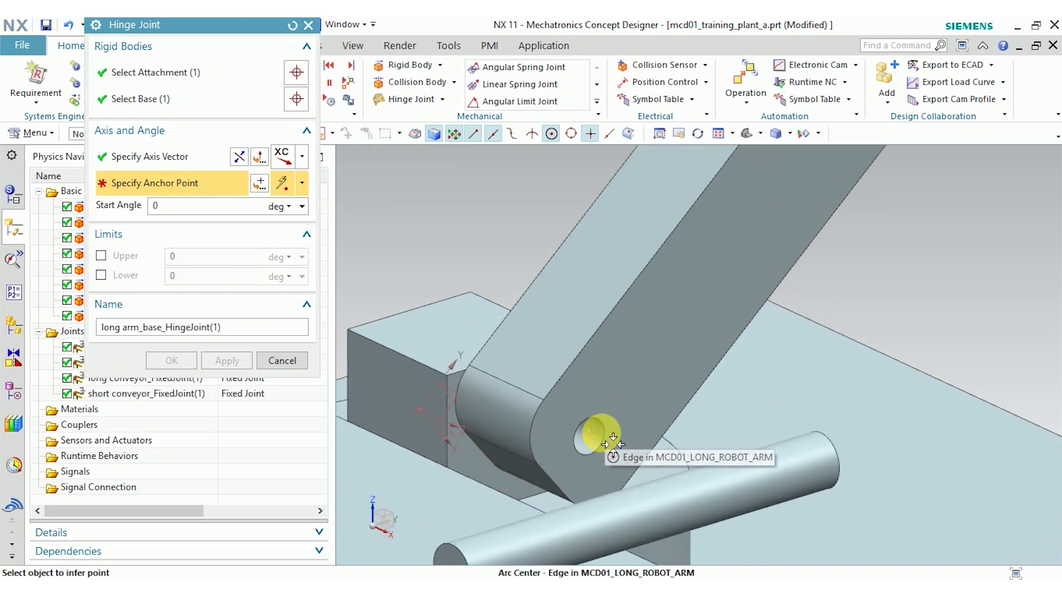
{"action": "left_click", "coordinate": [610, 437]}
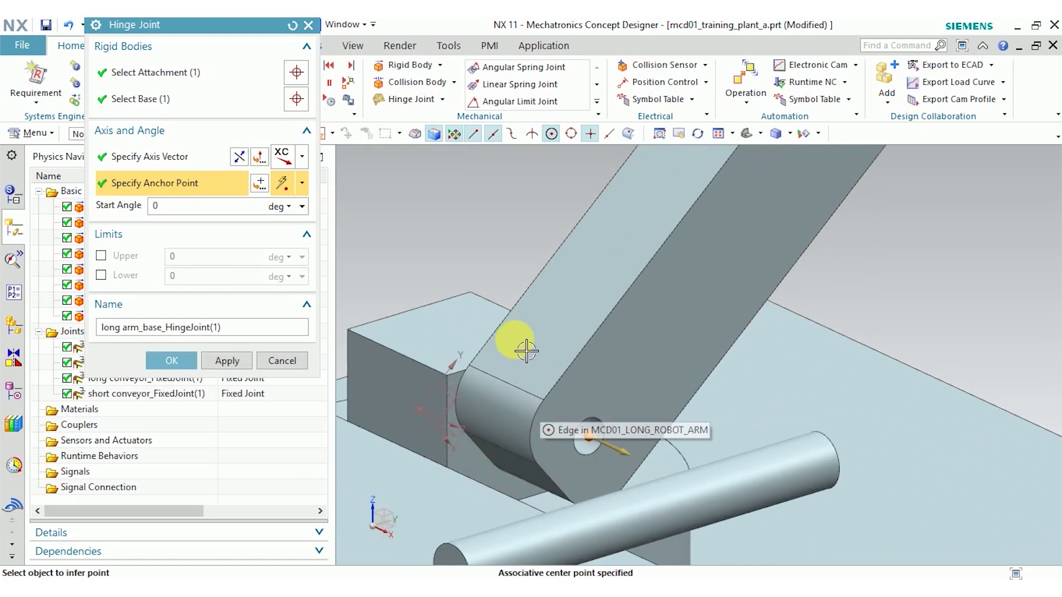
{"action": "scroll", "coordinate": [527, 351], "scroll_direction": "down", "scroll_amount": 4}
{"action": "scroll", "coordinate": [527, 351], "scroll_direction": "down", "scroll_amount": 3}
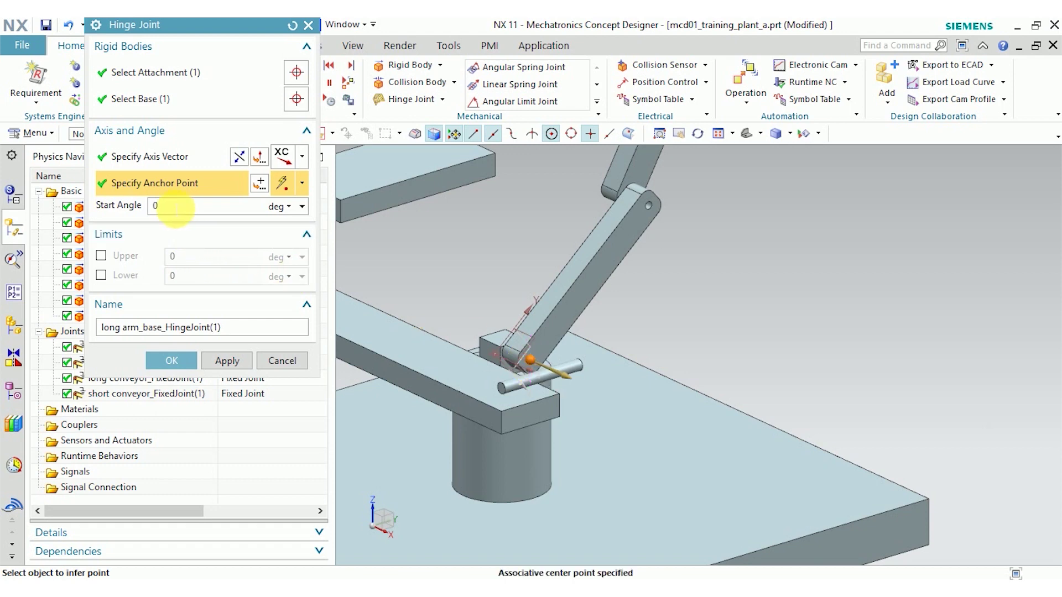
{"action": "left_click", "coordinate": [171, 362]}
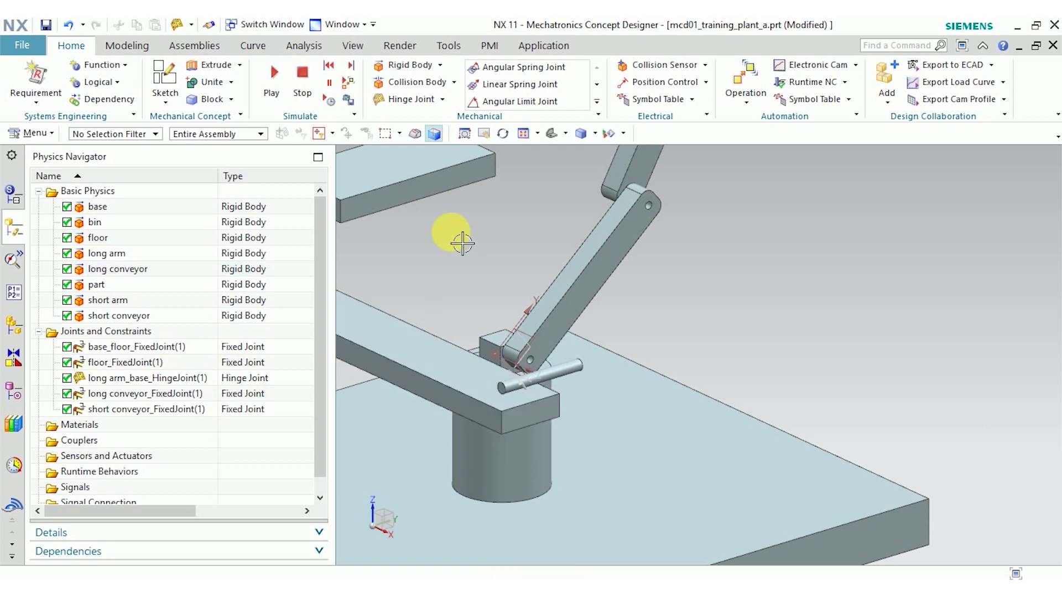
Run a simulation to test the long arm hinge, then stop it to reset.
{"action": "scroll", "coordinate": [487, 256], "scroll_direction": "down", "scroll_amount": 2}
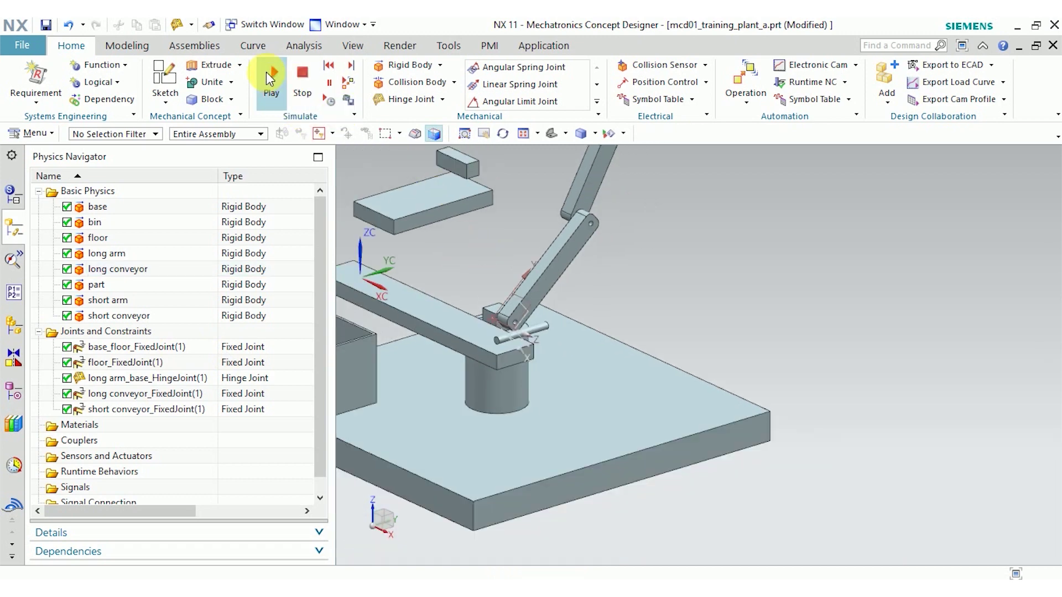
{"action": "left_click", "coordinate": [268, 73]}
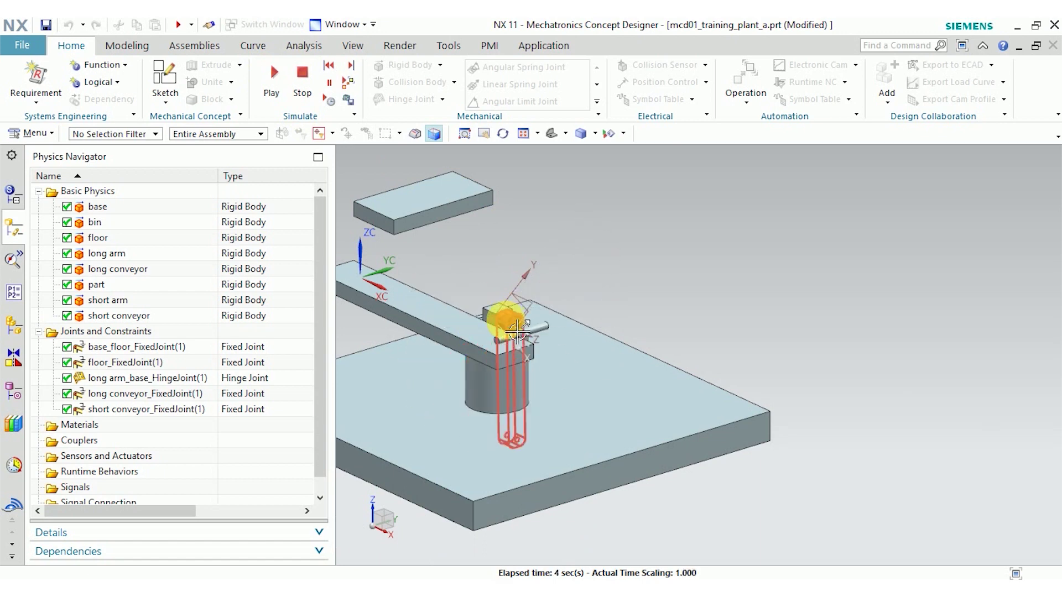
{"action": "scroll", "coordinate": [517, 330], "scroll_direction": "up", "scroll_amount": 5}
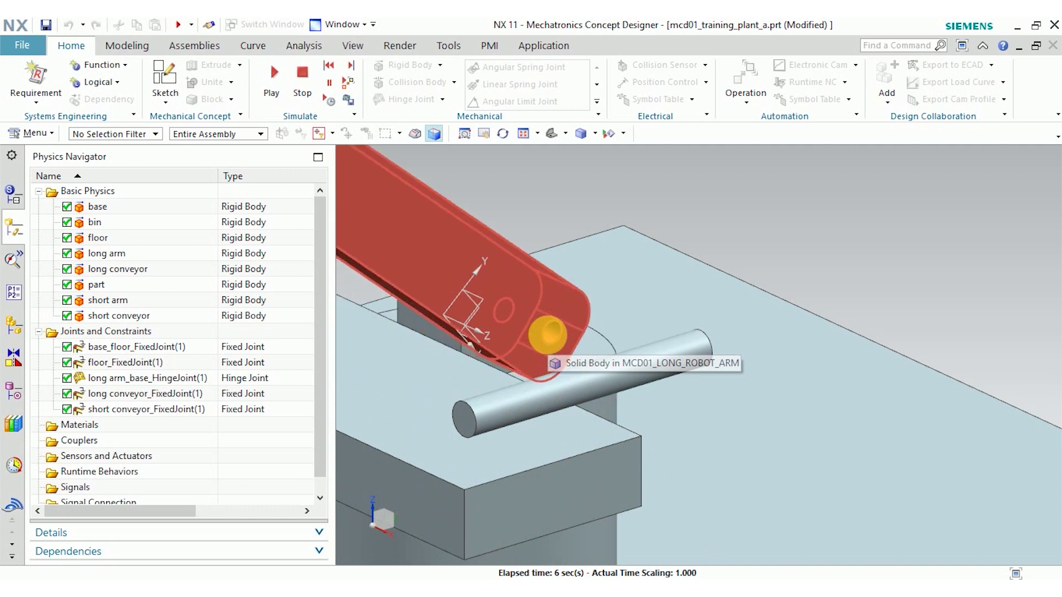
{"action": "left_click", "coordinate": [302, 78]}
{"action": "scroll", "coordinate": [603, 270], "scroll_direction": "down", "scroll_amount": 3}
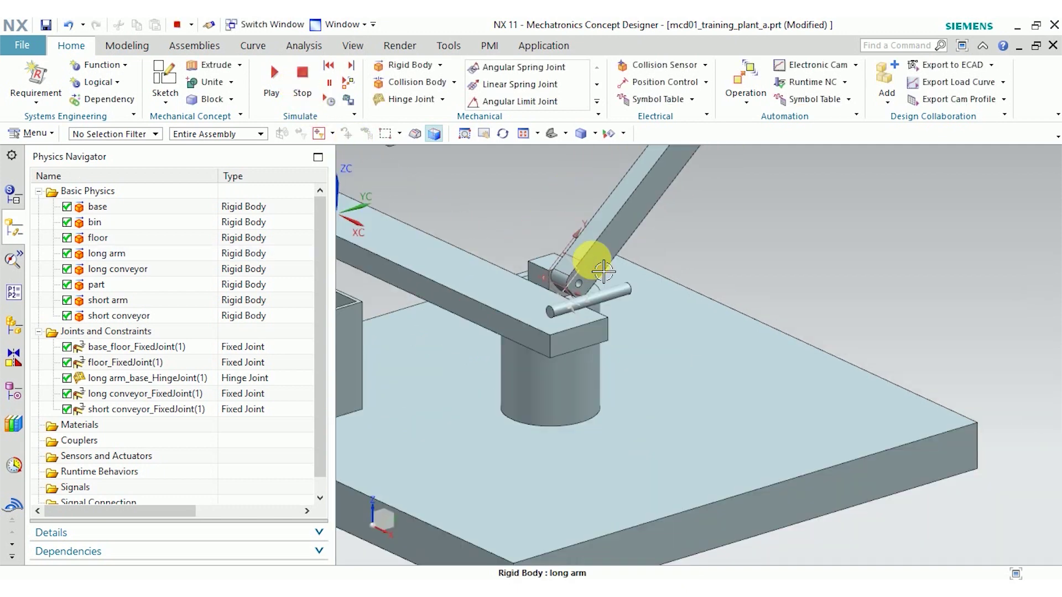
{"action": "scroll", "coordinate": [608, 249], "scroll_direction": "down", "scroll_amount": 3}
{"action": "scroll", "coordinate": [625, 194], "scroll_direction": "up", "scroll_amount": 6}
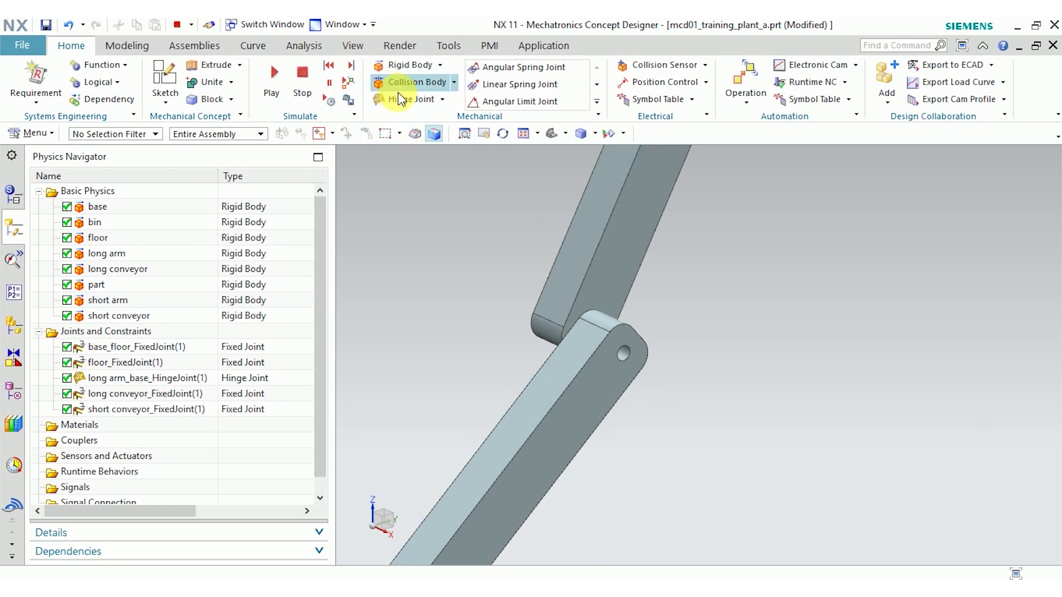
Start a hinge joint with the short arm as moving body and the long arm as base.
{"action": "left_click", "coordinate": [410, 101]}
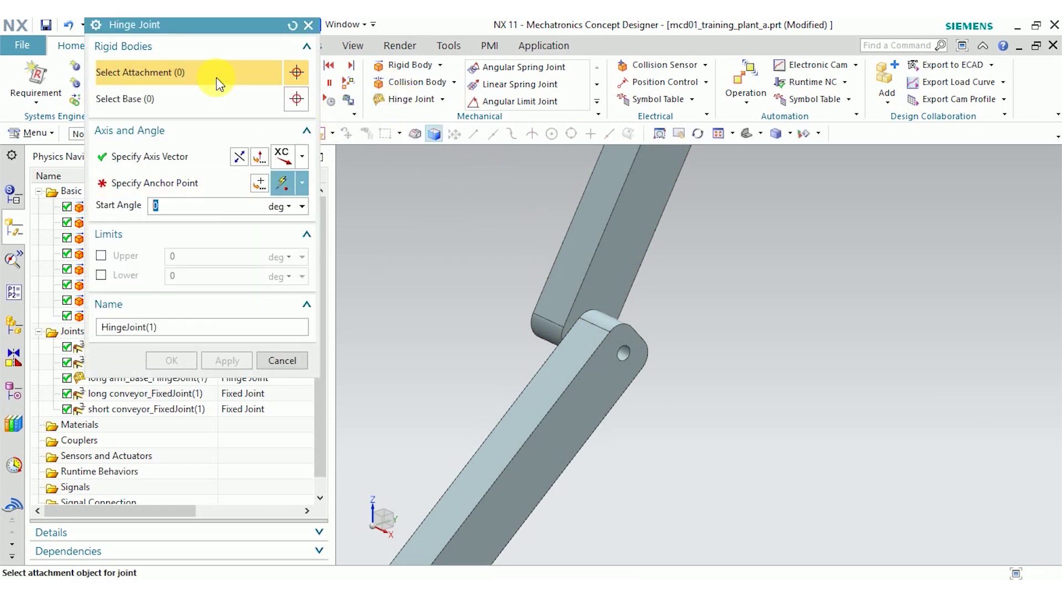
{"action": "left_click", "coordinate": [609, 209]}
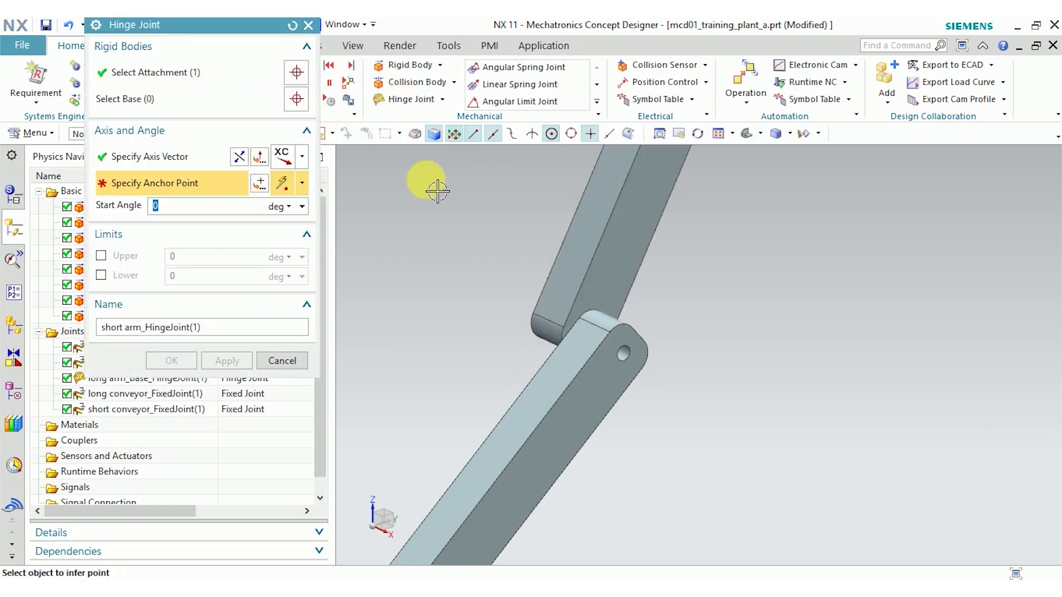
{"action": "left_click", "coordinate": [193, 102]}
{"action": "left_click", "coordinate": [581, 400]}
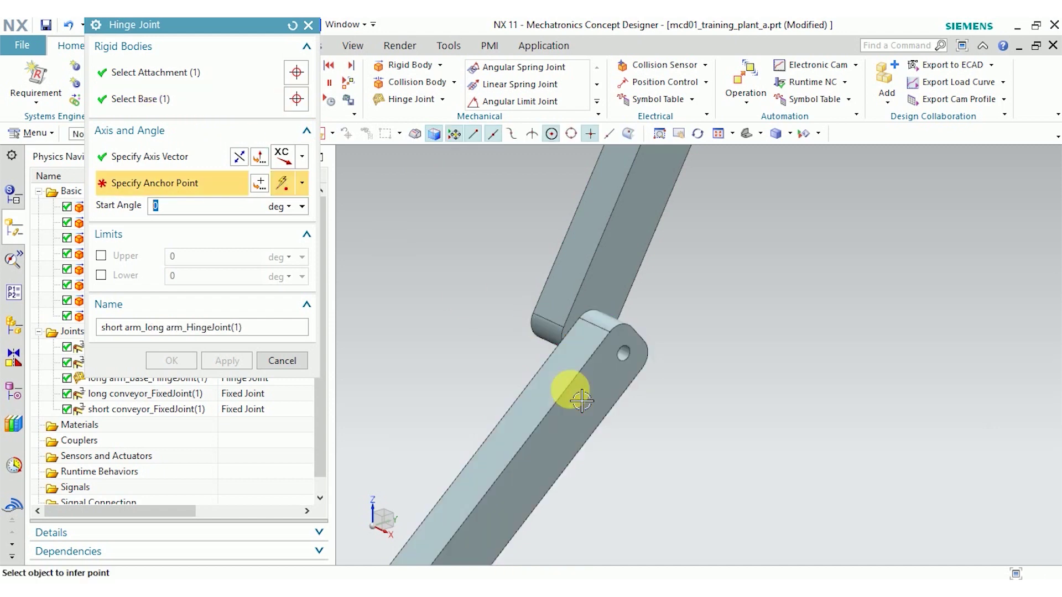
{"action": "left_click", "coordinate": [155, 155]}
Set the hinge axis to -XC, anchor it at the arm hole centre, and create it.
{"action": "left_click", "coordinate": [287, 157]}
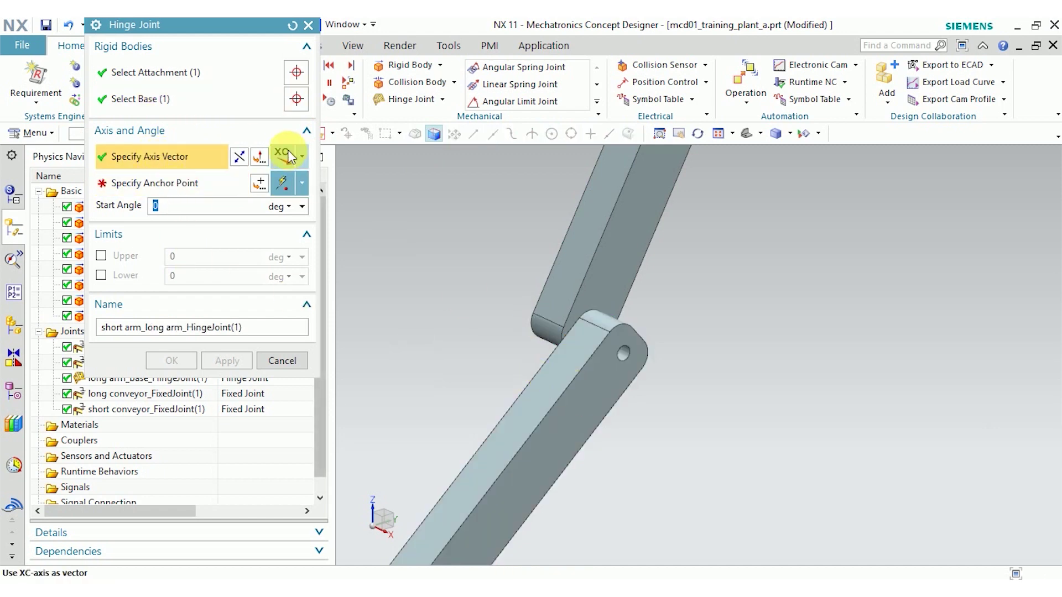
{"action": "left_click", "coordinate": [300, 157]}
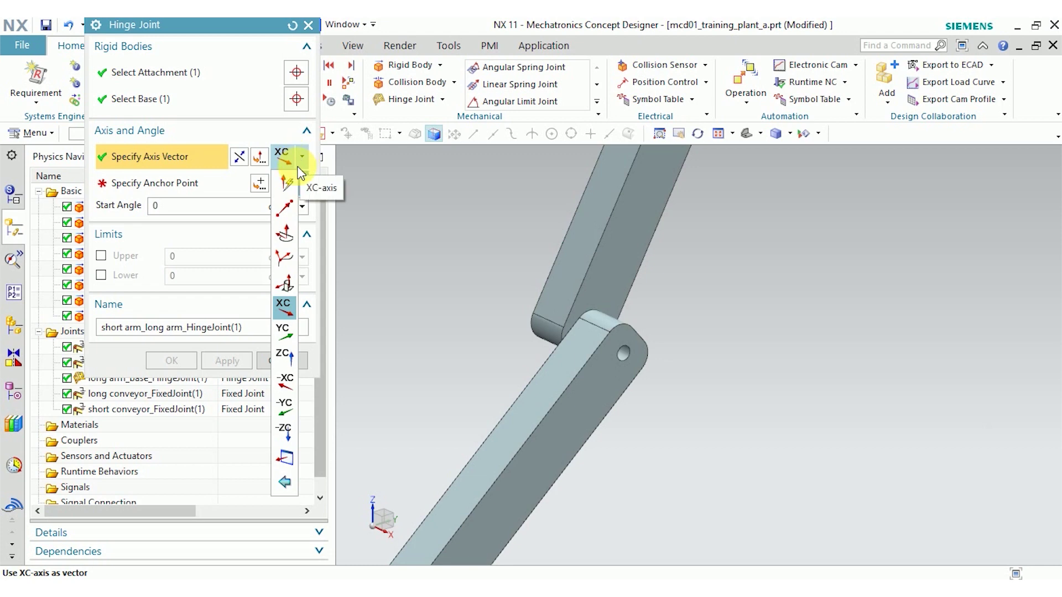
{"action": "left_click", "coordinate": [285, 382]}
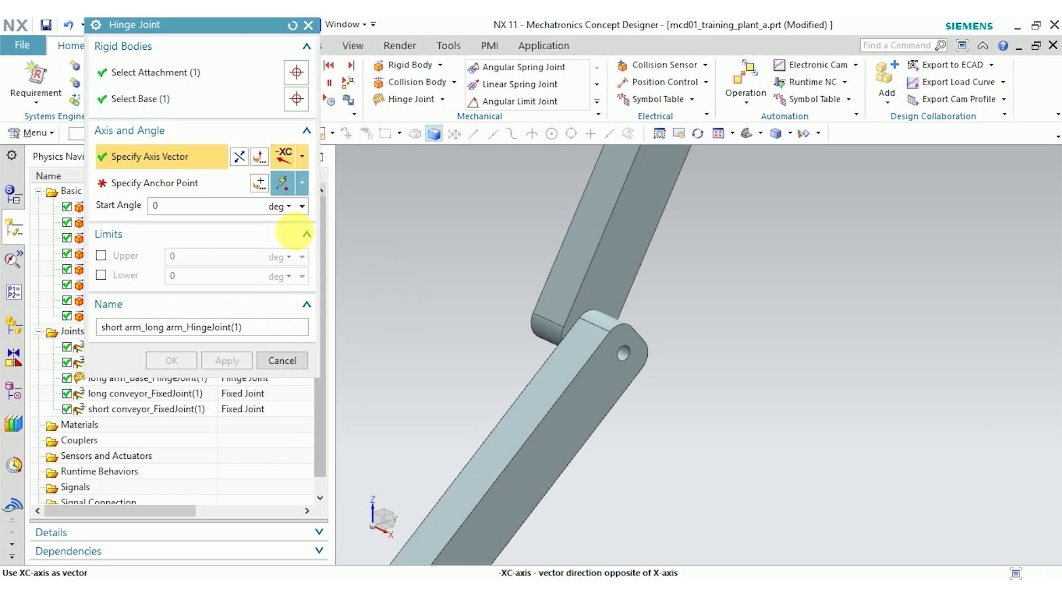
{"action": "left_click", "coordinate": [166, 185]}
{"action": "scroll", "coordinate": [604, 355], "scroll_direction": "down", "scroll_amount": 5}
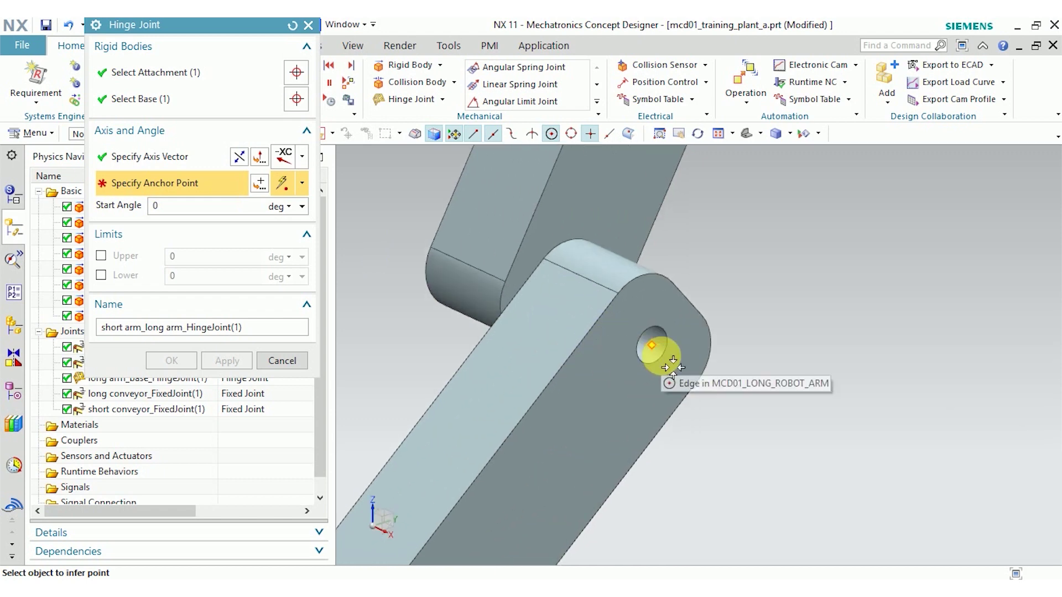
{"action": "left_click", "coordinate": [672, 365]}
{"action": "scroll", "coordinate": [754, 306], "scroll_direction": "up", "scroll_amount": 4}
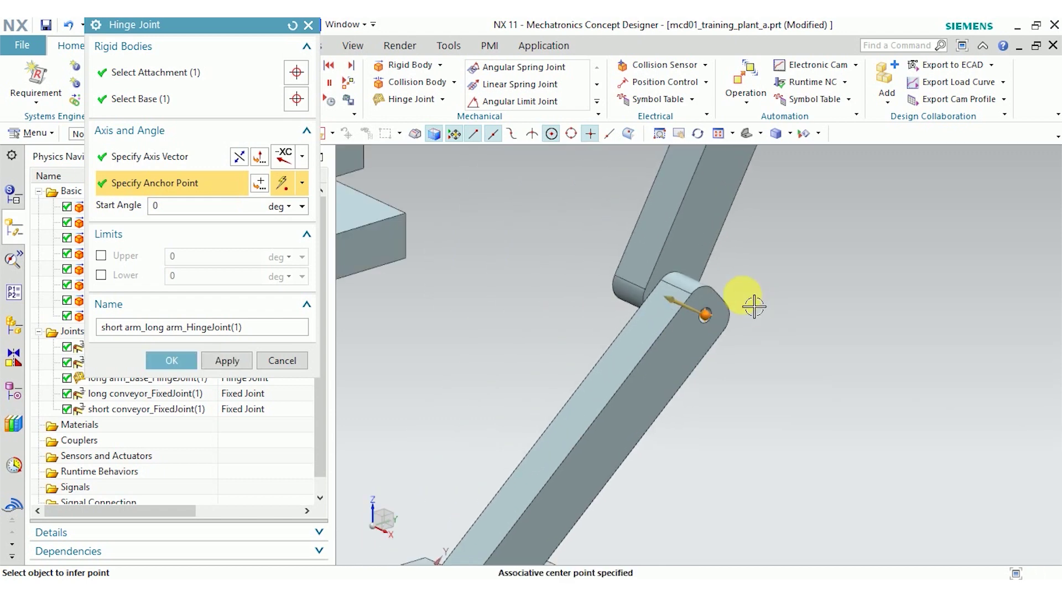
{"action": "scroll", "coordinate": [754, 306], "scroll_direction": "up", "scroll_amount": 5}
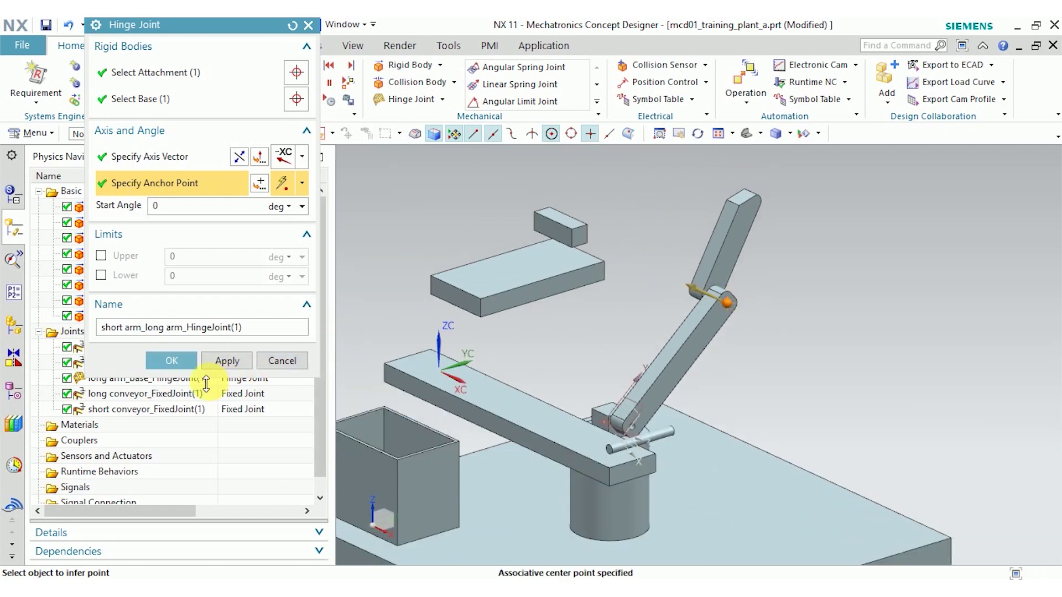
{"action": "left_click", "coordinate": [166, 361]}
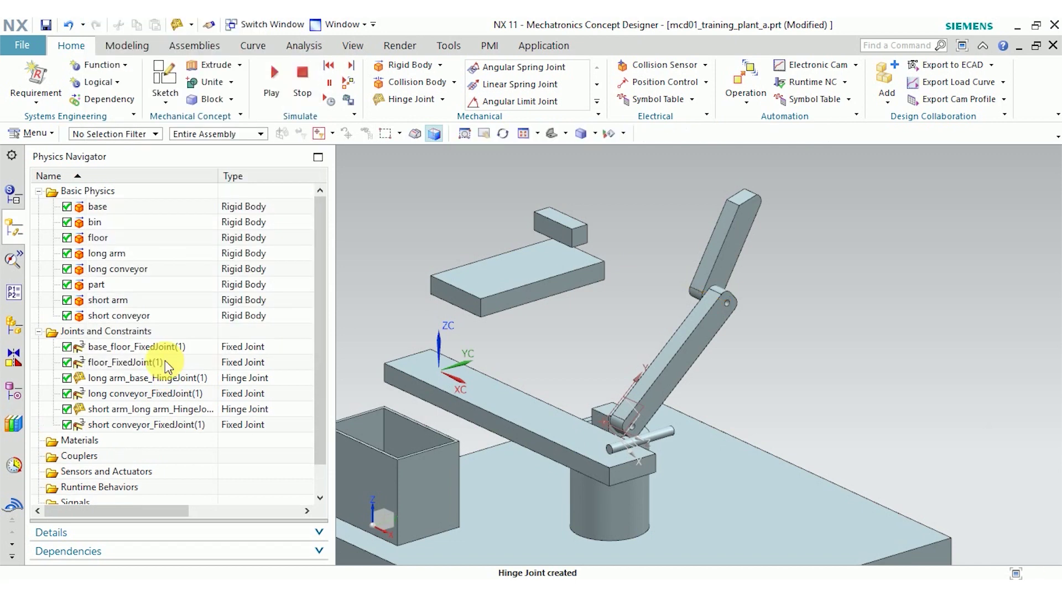
{"action": "middle_click_drag", "start_coordinate": [653, 323], "coordinate": [631, 321], "text": "shift"}
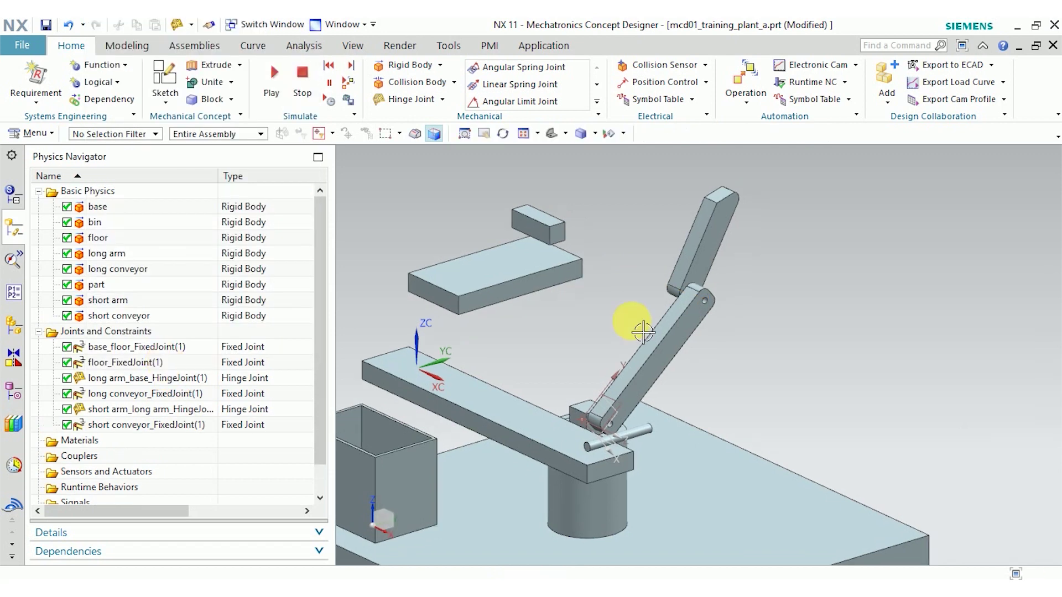
Create bin_floor_SlidingJoint(1) with the bin sliding on the floor along XC.
{"action": "middle_click_drag", "start_coordinate": [604, 348], "coordinate": [689, 247], "text": "shift"}
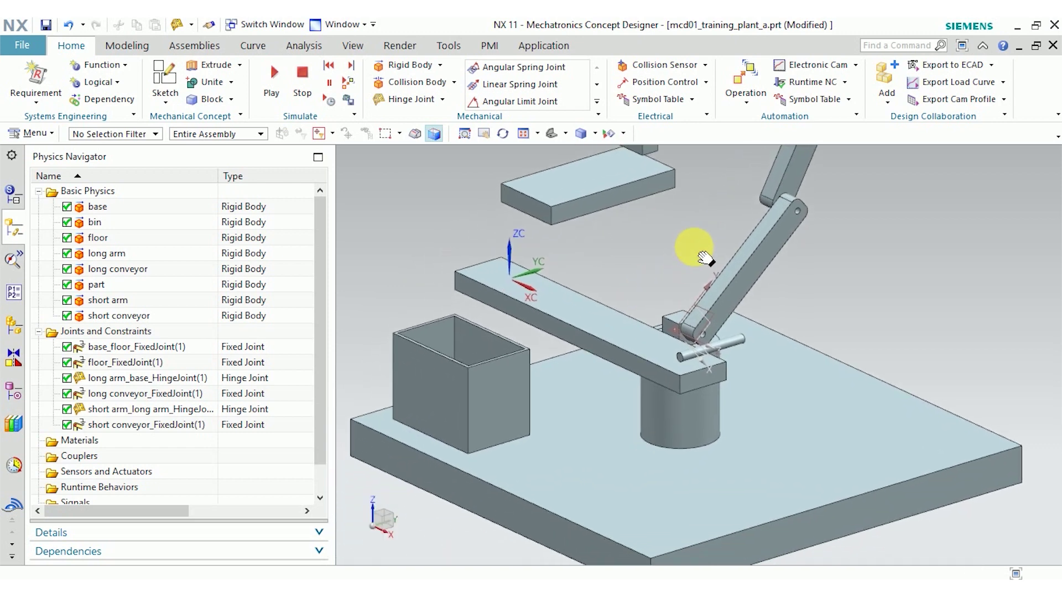
{"action": "left_click", "coordinate": [446, 100]}
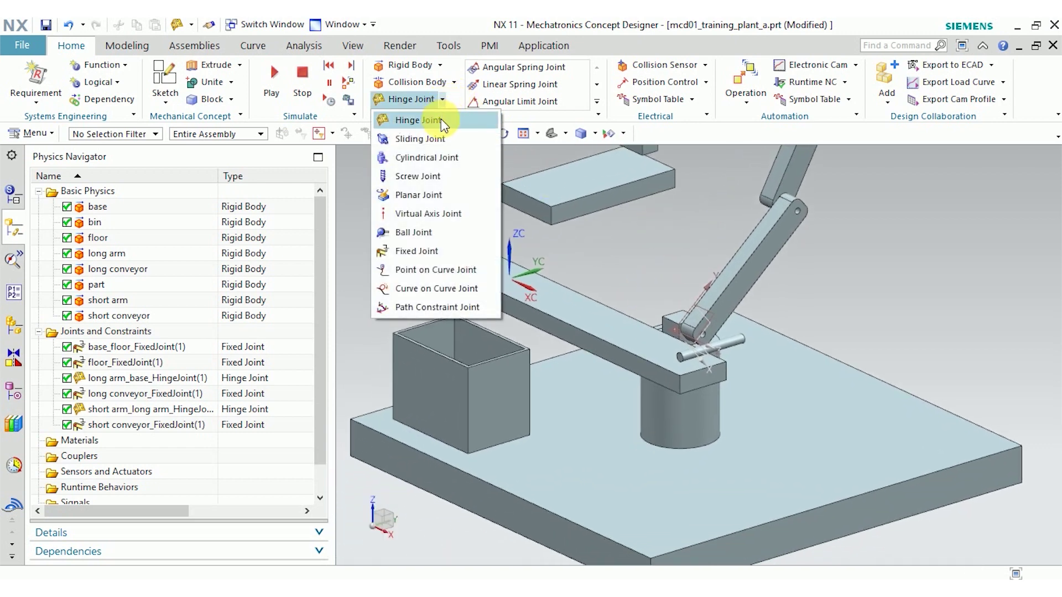
{"action": "left_click", "coordinate": [437, 140]}
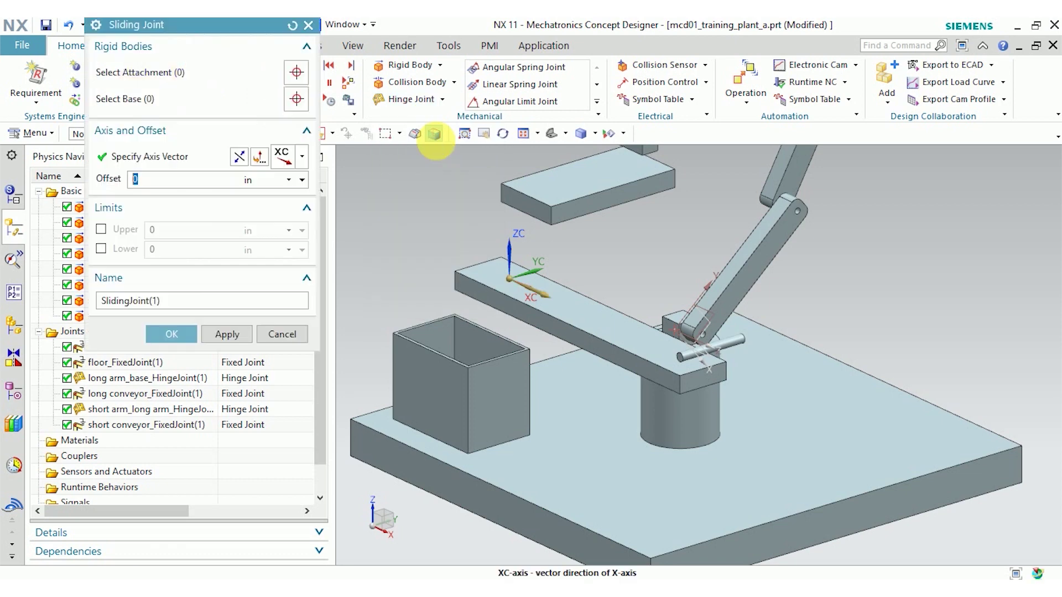
{"action": "left_click", "coordinate": [435, 139]}
{"action": "left_click", "coordinate": [440, 382]}
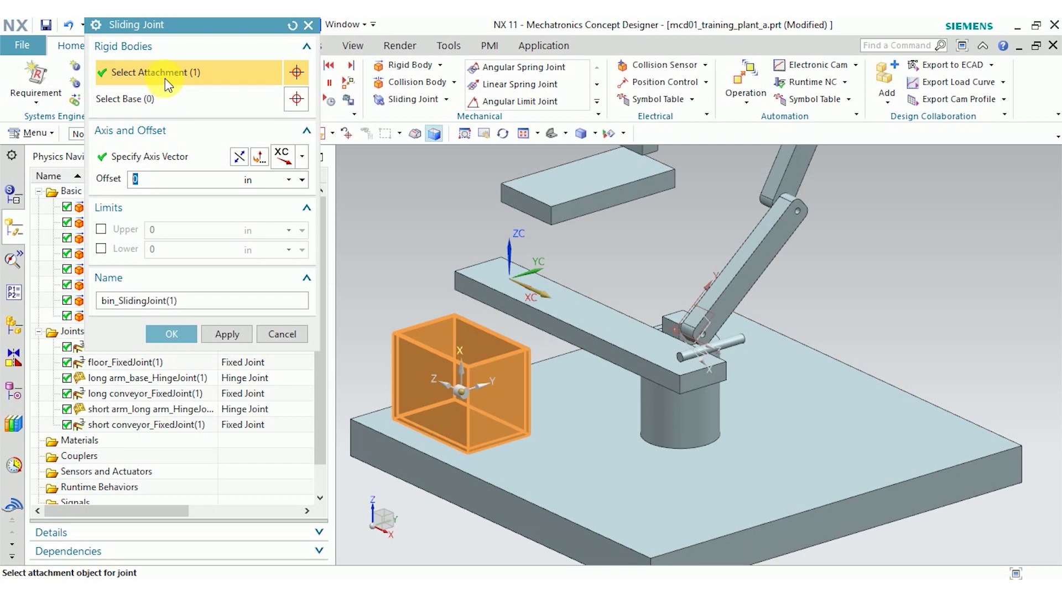
{"action": "left_click", "coordinate": [161, 100]}
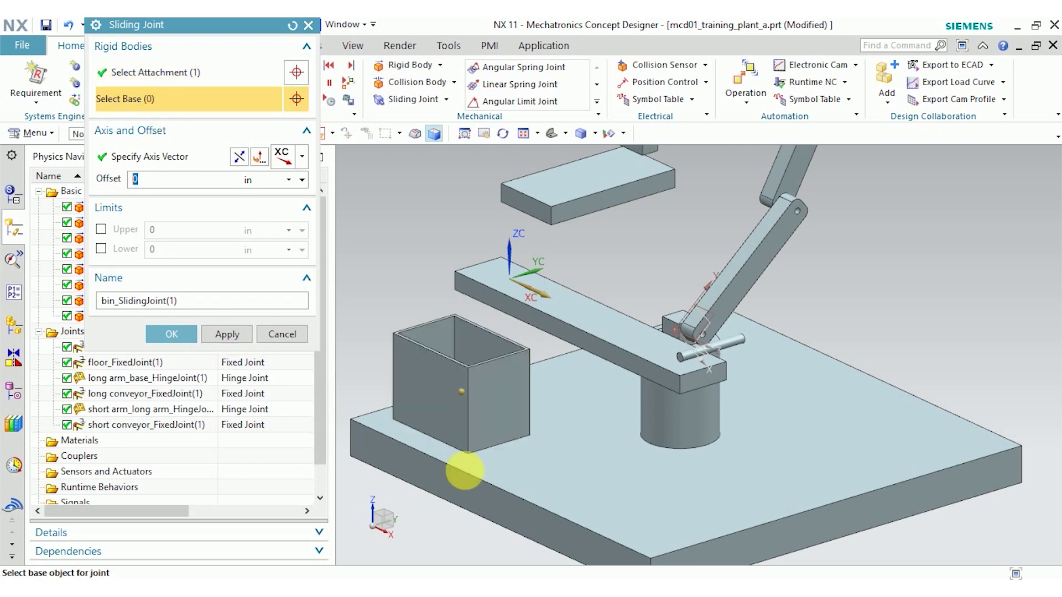
{"action": "left_click", "coordinate": [628, 514]}
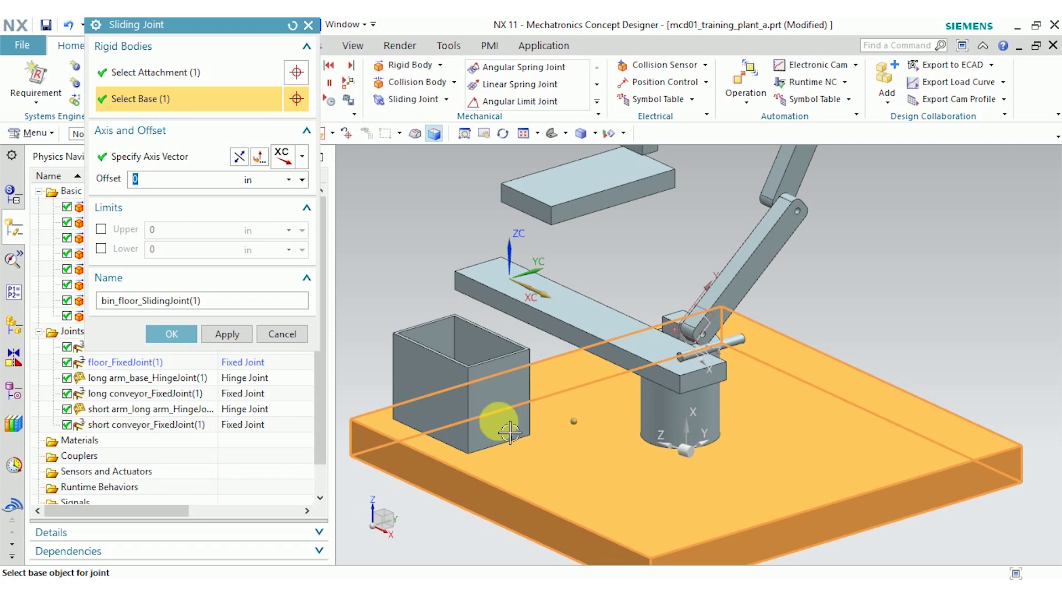
{"action": "left_click", "coordinate": [151, 157]}
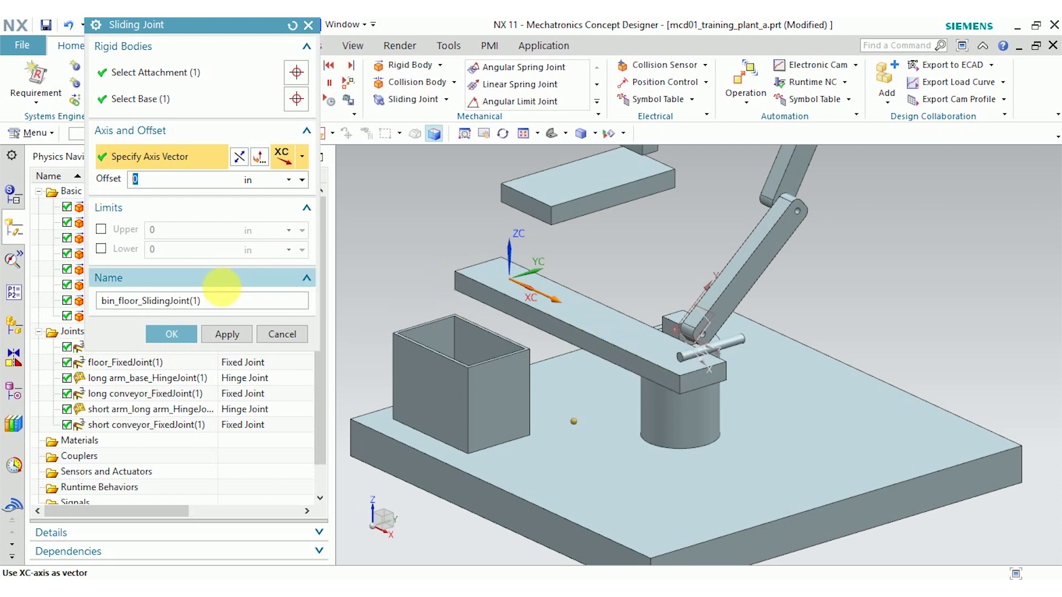
{"action": "left_click", "coordinate": [172, 334]}
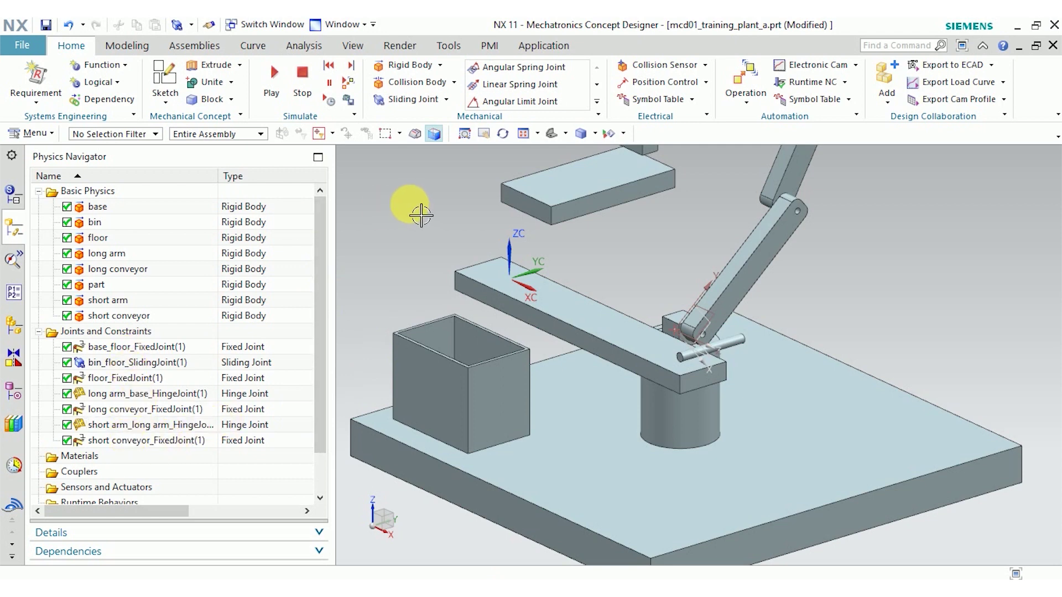
Fit the whole plant model in view and start the simulation.
{"action": "key", "text": "ctrl+f"}
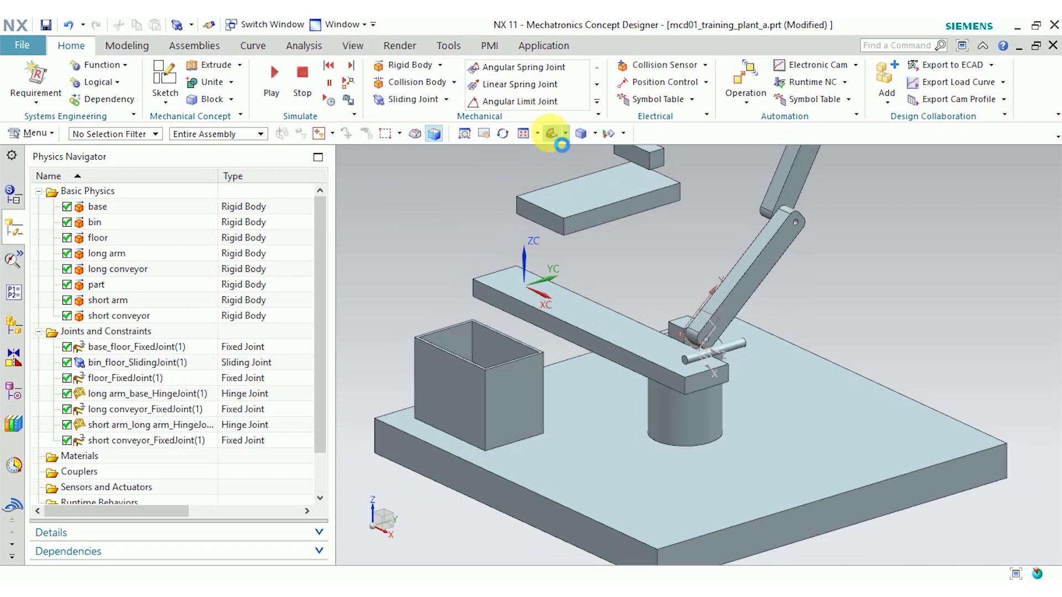
{"action": "left_click", "coordinate": [274, 73]}
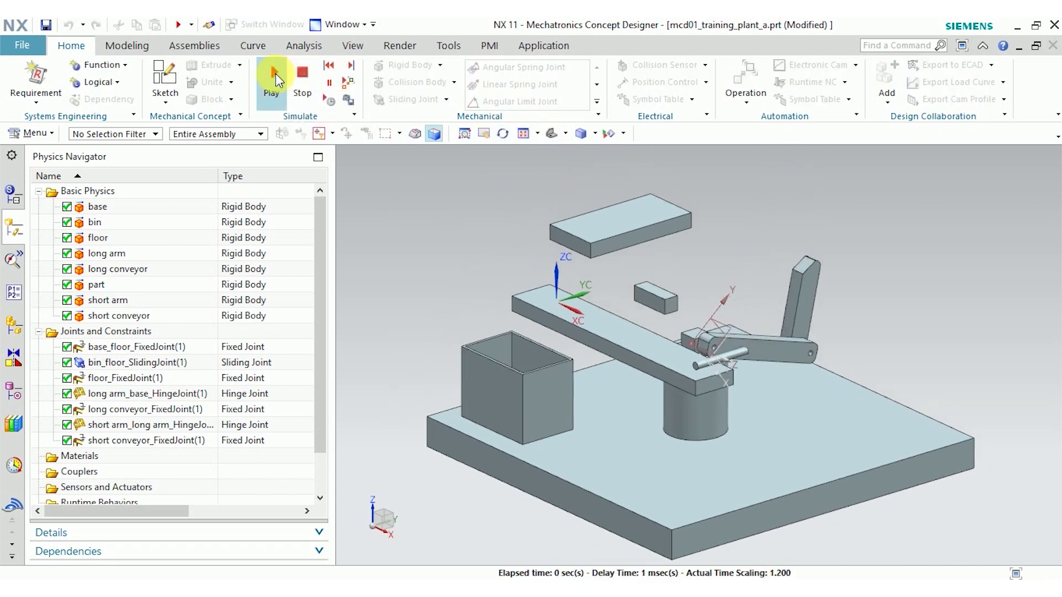